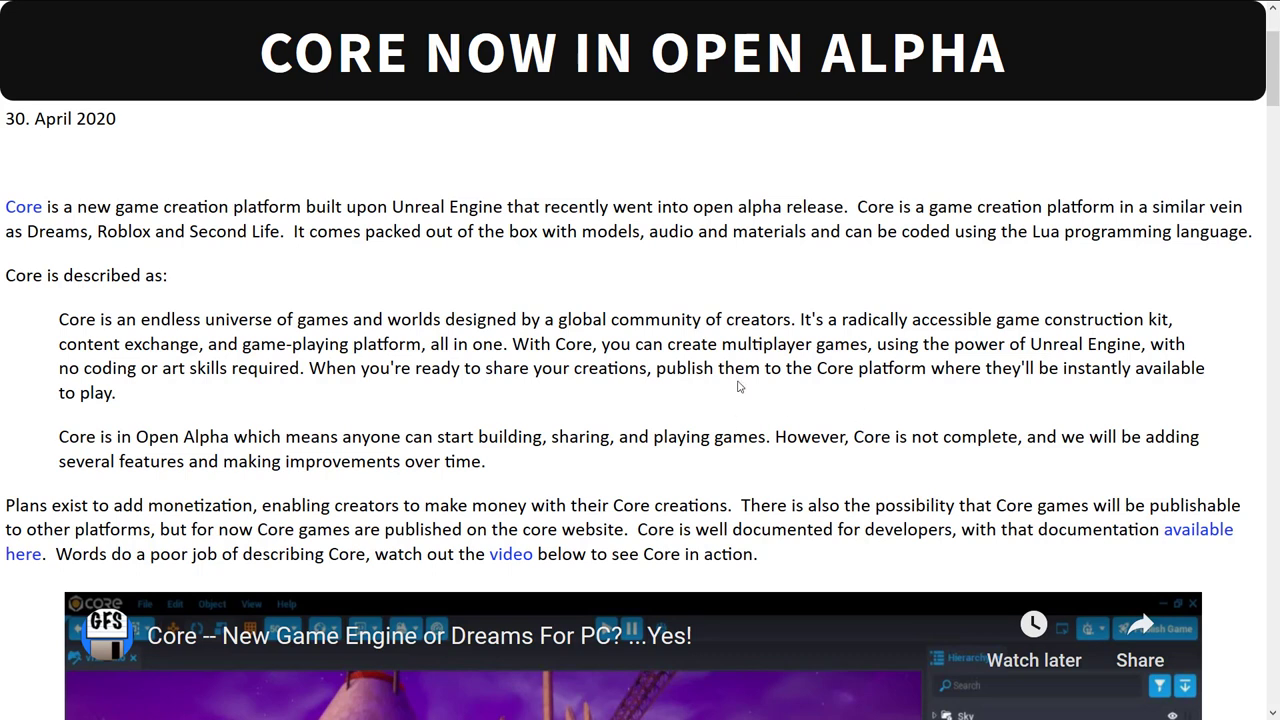
- Scroll the open alpha article down to the embedded Core YouTube video
scroll(797, 472, down, 5)
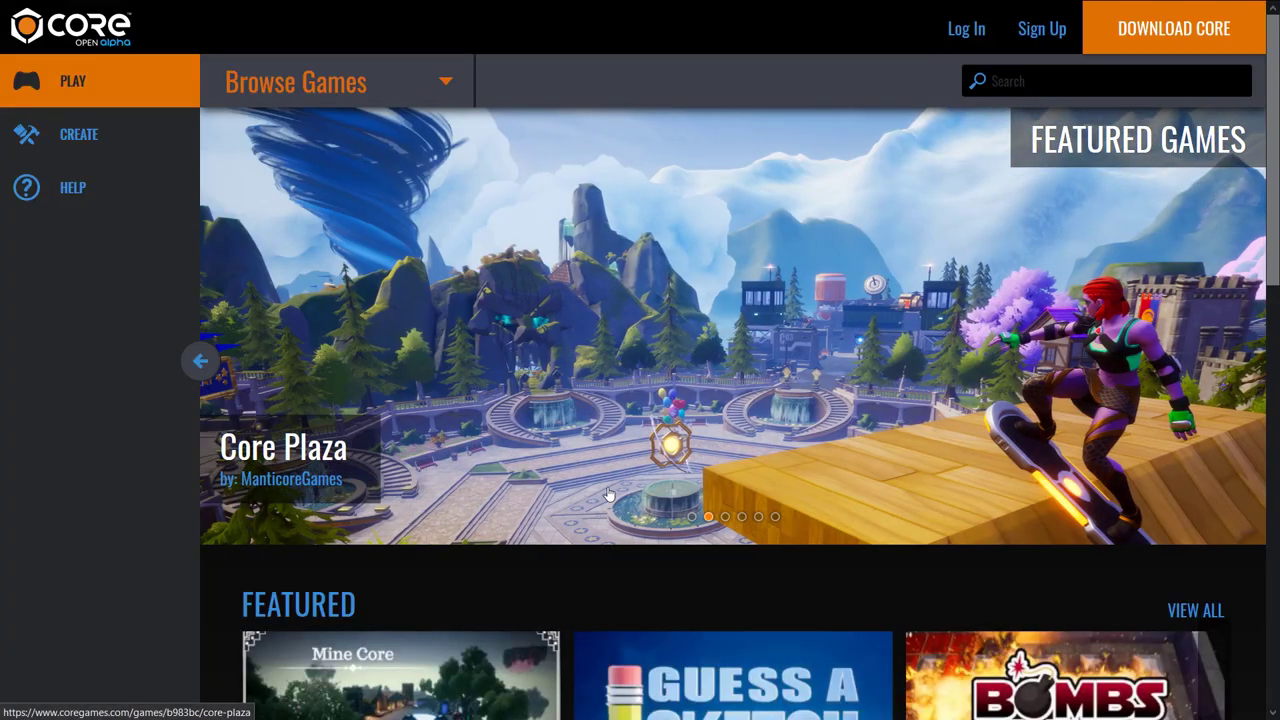
- Watch the coregames.com Featured Games carousel, then bring up the Alt+Tab window switcher
mouse_move(445, 28)
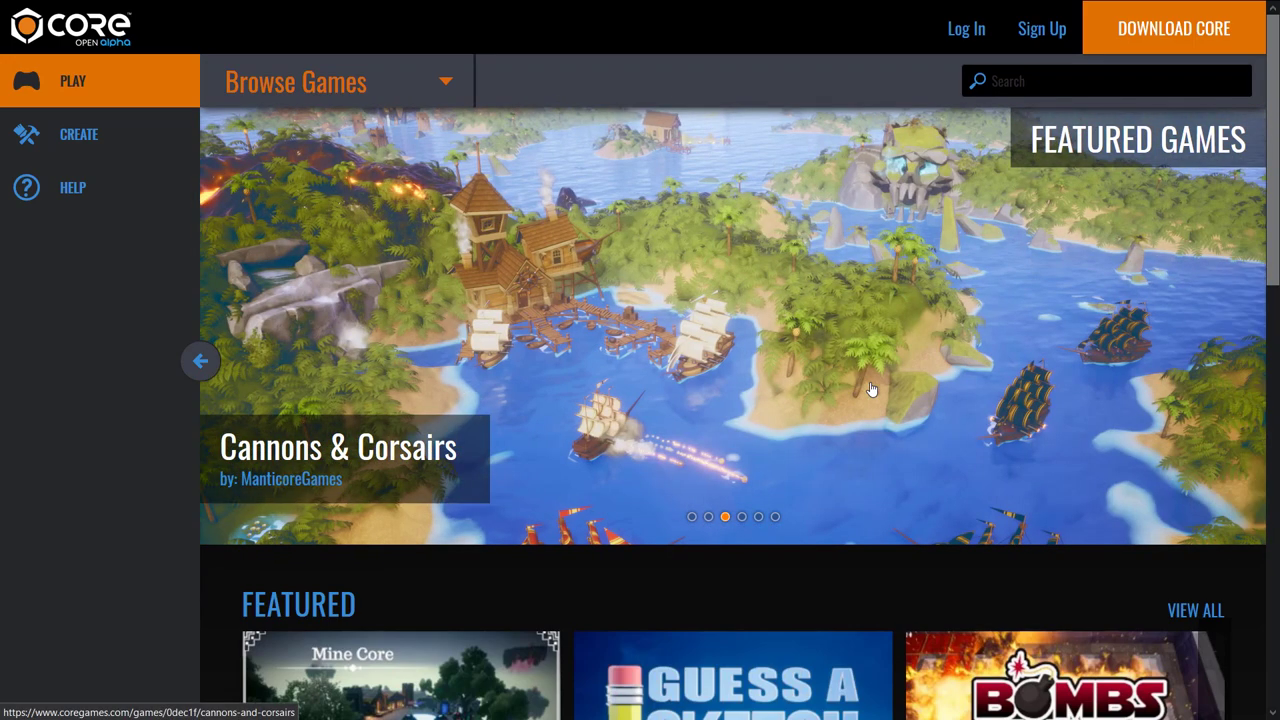
key(alt+Tab)
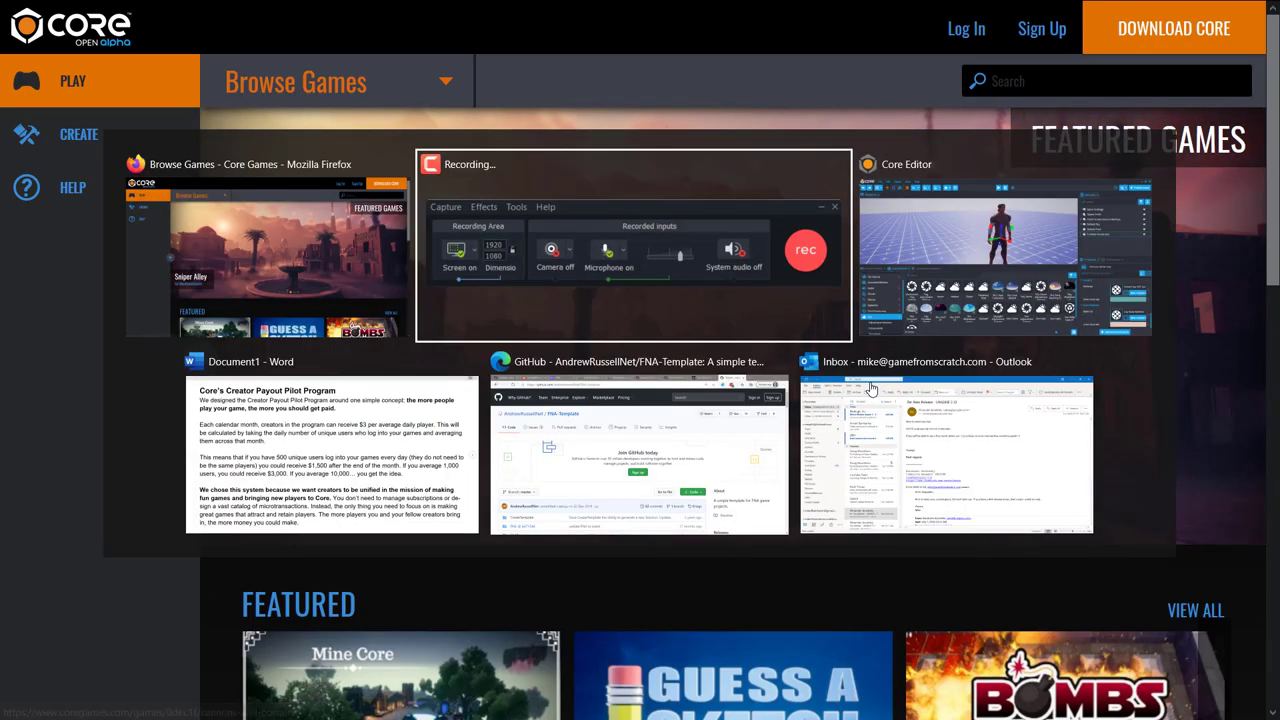
- Switch to the Core Editor and orbit around the Fantasy Human Guy in TPS90210
key(alt+Tab)
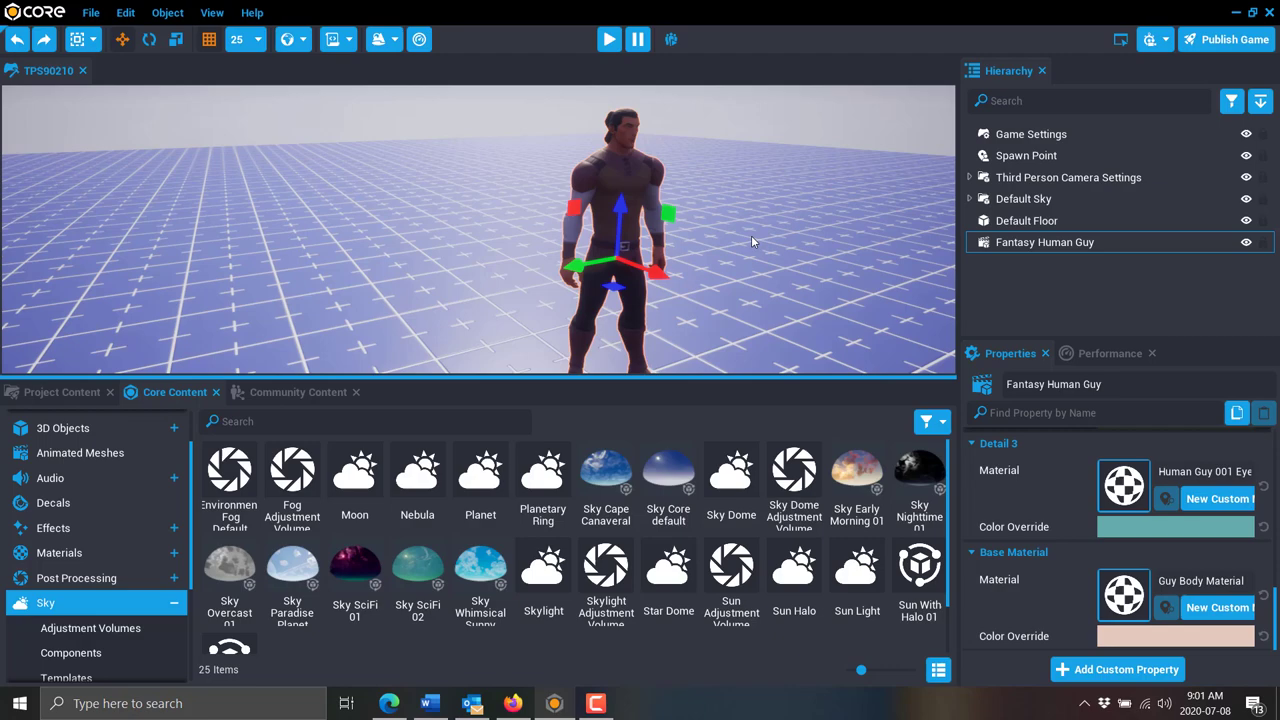
right_drag(751, 235, 817, 215)
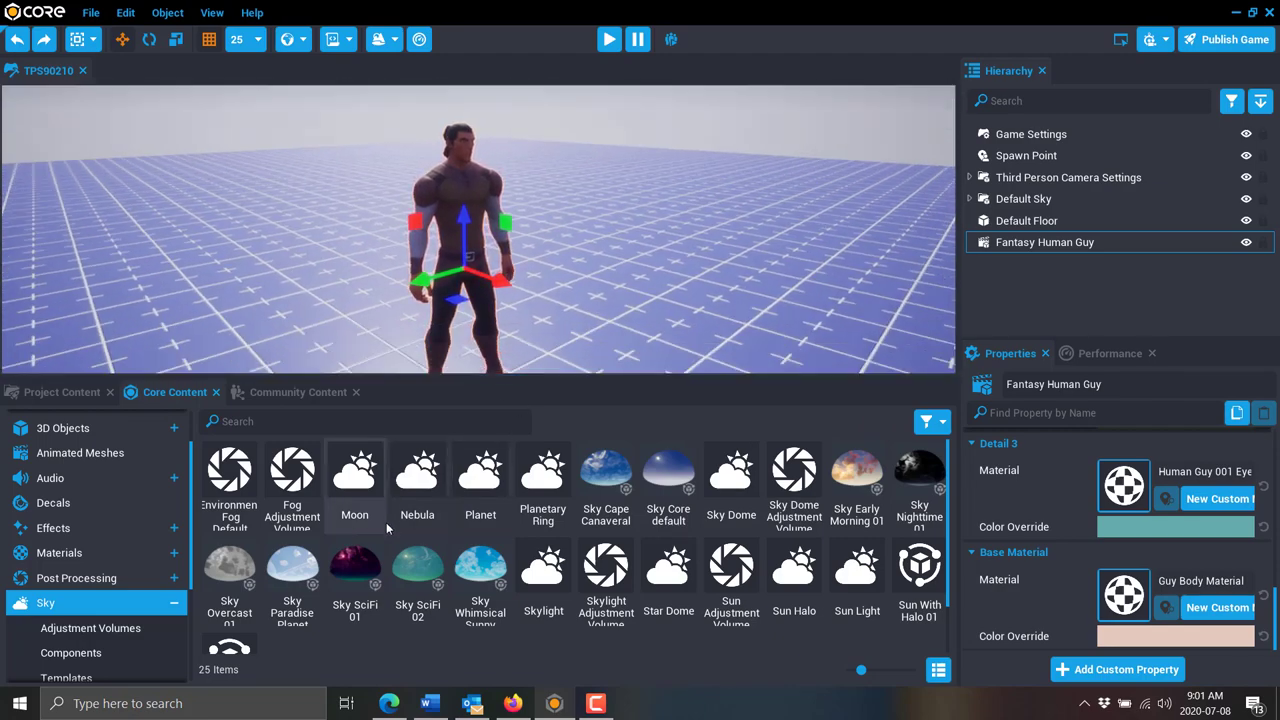
- Drag Sky SciFi 02 and a Moon into the viewport, tinting the sky pale green
drag(418, 568, 745, 301)
right_drag(745, 301, 469, 322)
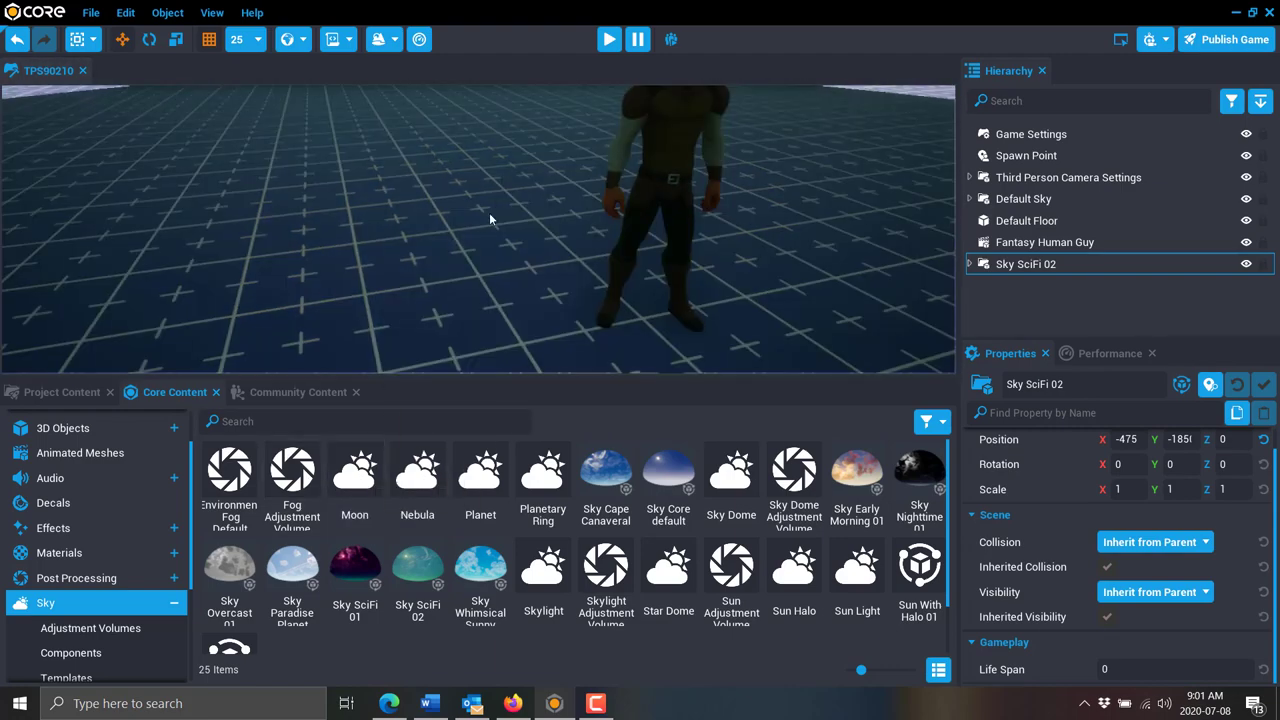
drag(489, 212, 489, 214)
right_drag(727, 266, 541, 236)
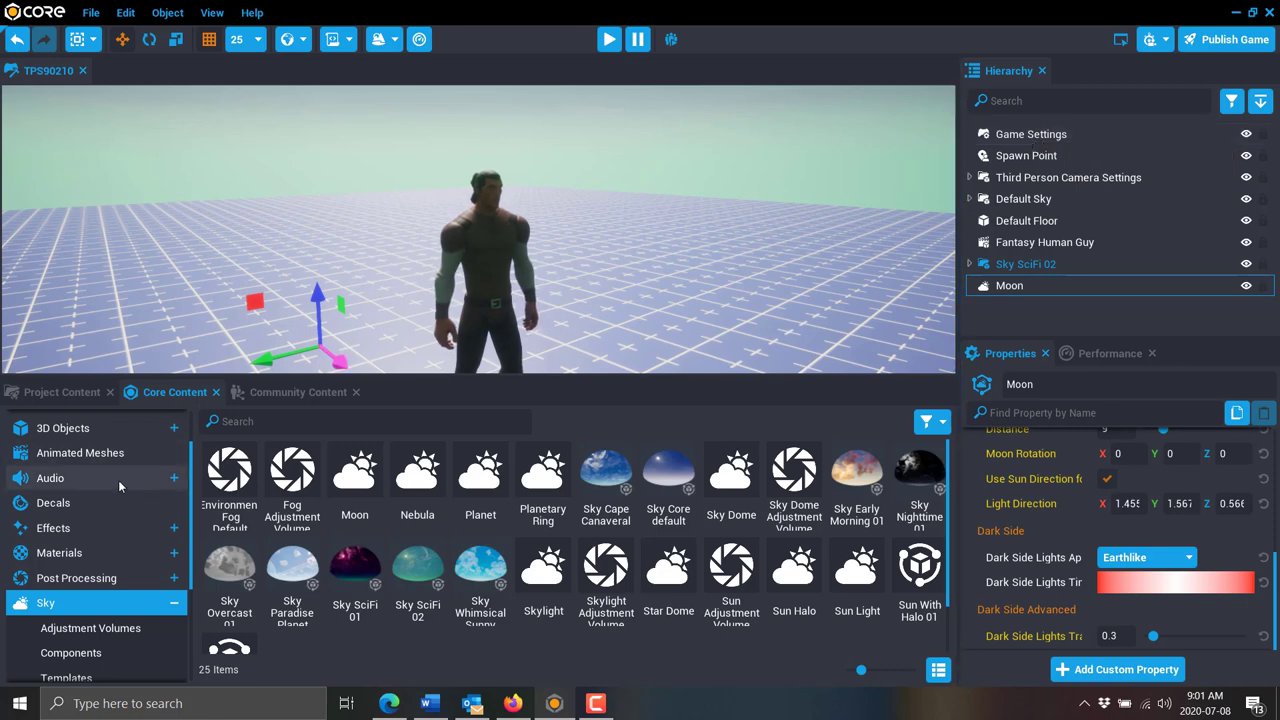
- Place Arch Fancy Peaked 2m, Carpet Tile 01 under it, and Candle Holder 02 from 3D Objects
click(74, 457)
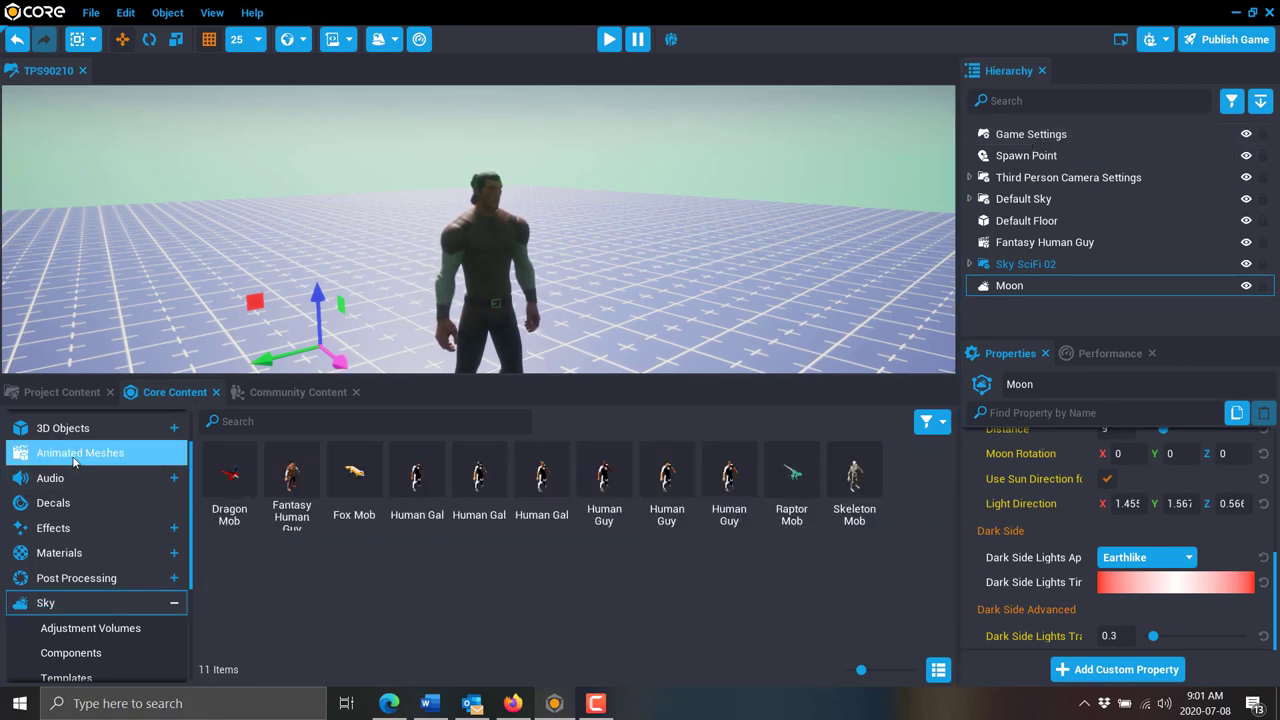
click(74, 430)
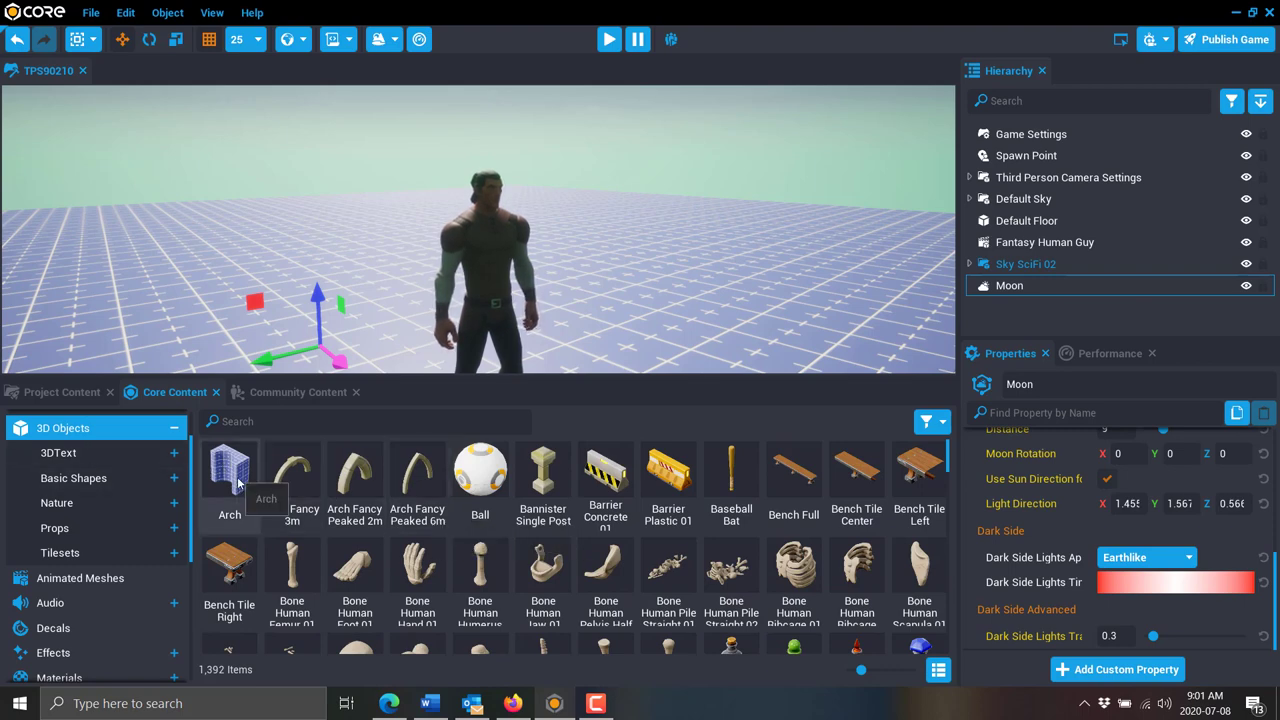
drag(355, 472, 705, 305)
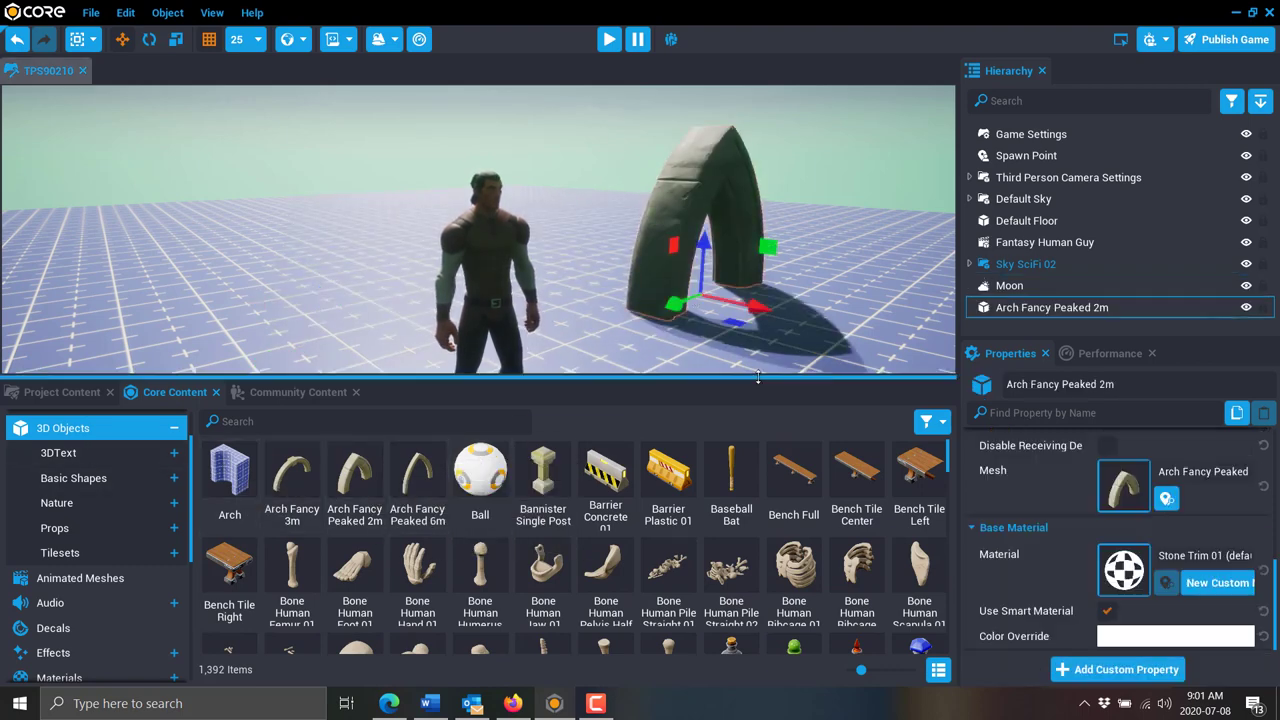
scroll(625, 565, down, 1)
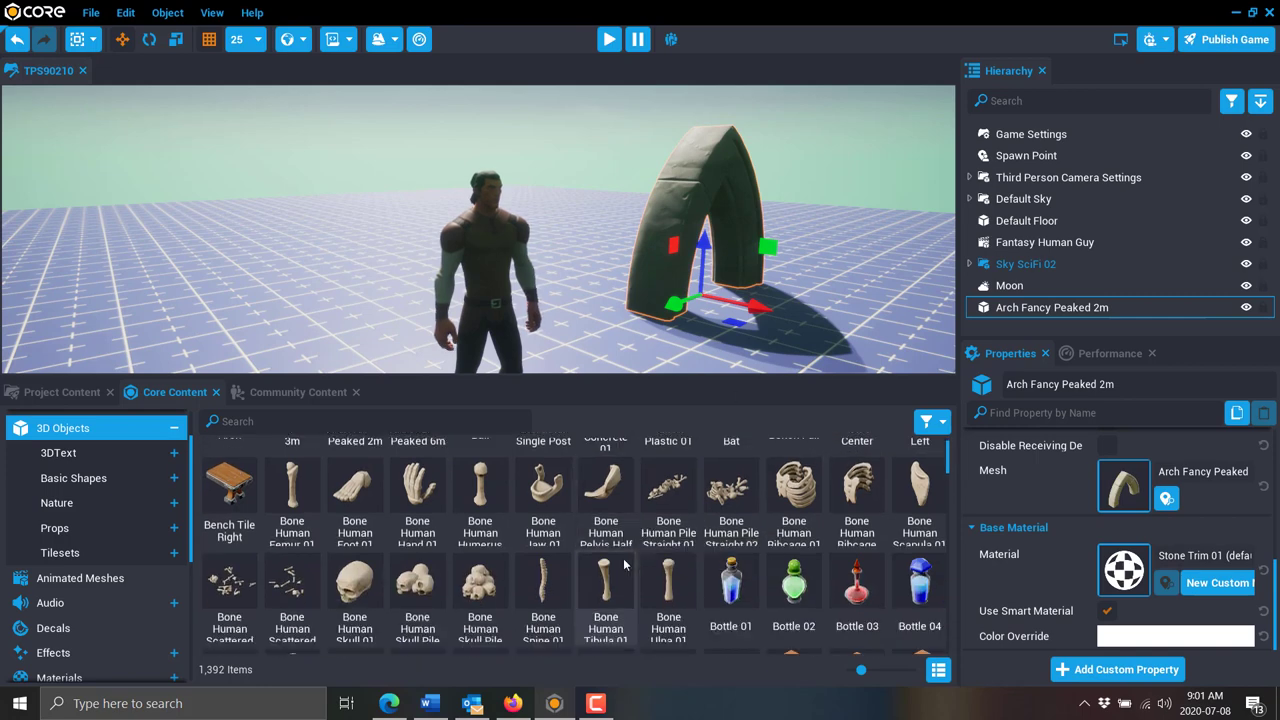
scroll(625, 565, down, 4)
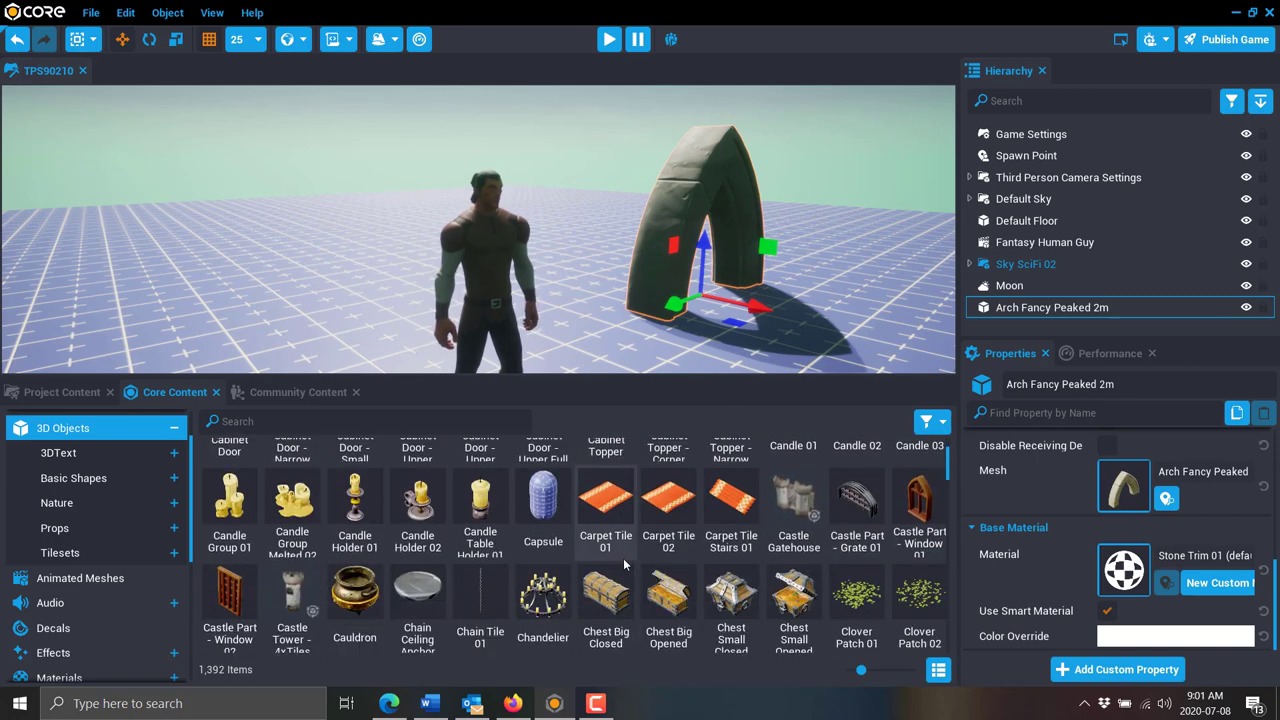
drag(597, 508, 600, 300)
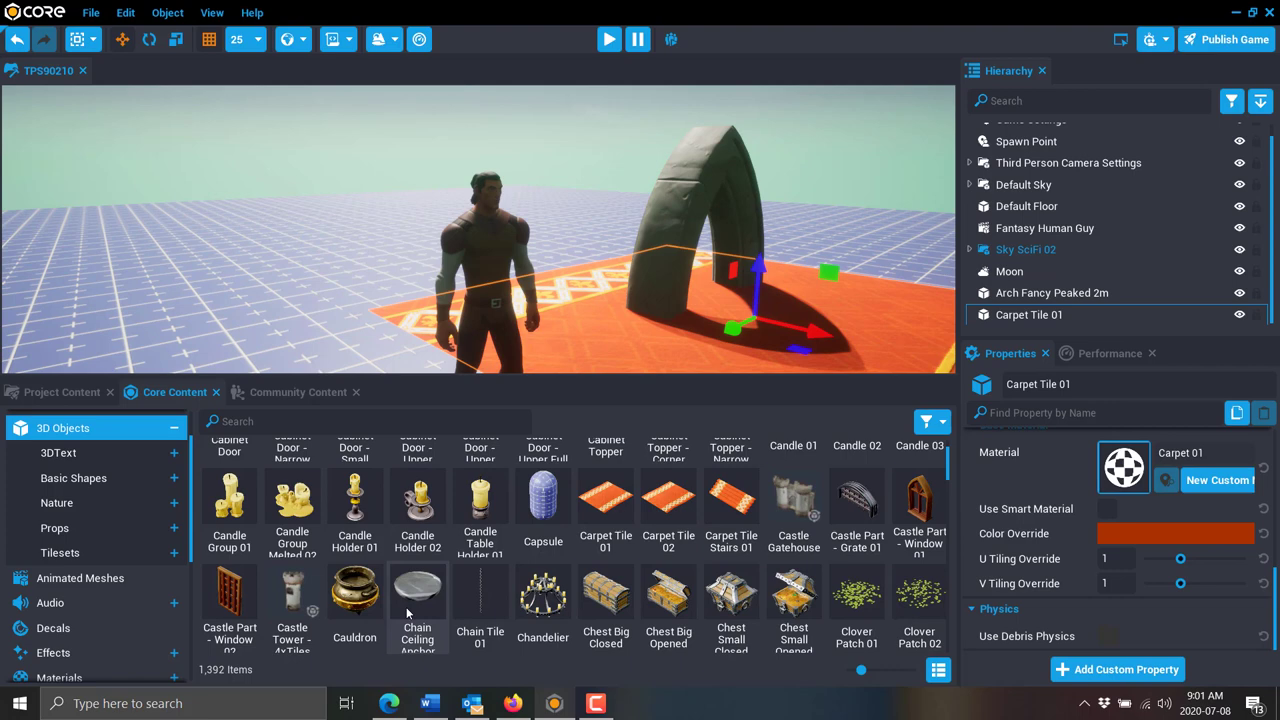
drag(416, 508, 572, 282)
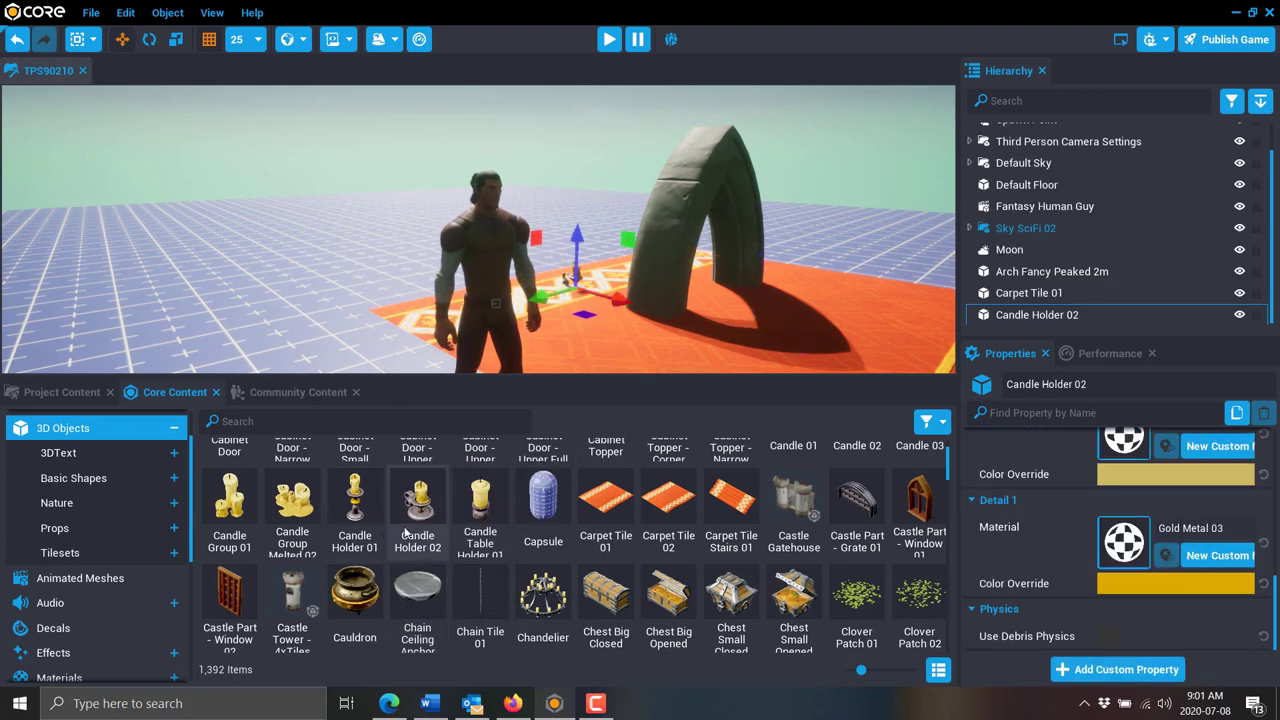
- Add Column Topper 01, a truncated hollow cone and Cone - Bullet, raising the bullet cone slightly
scroll(408, 532, down, 2)
drag(420, 535, 827, 300)
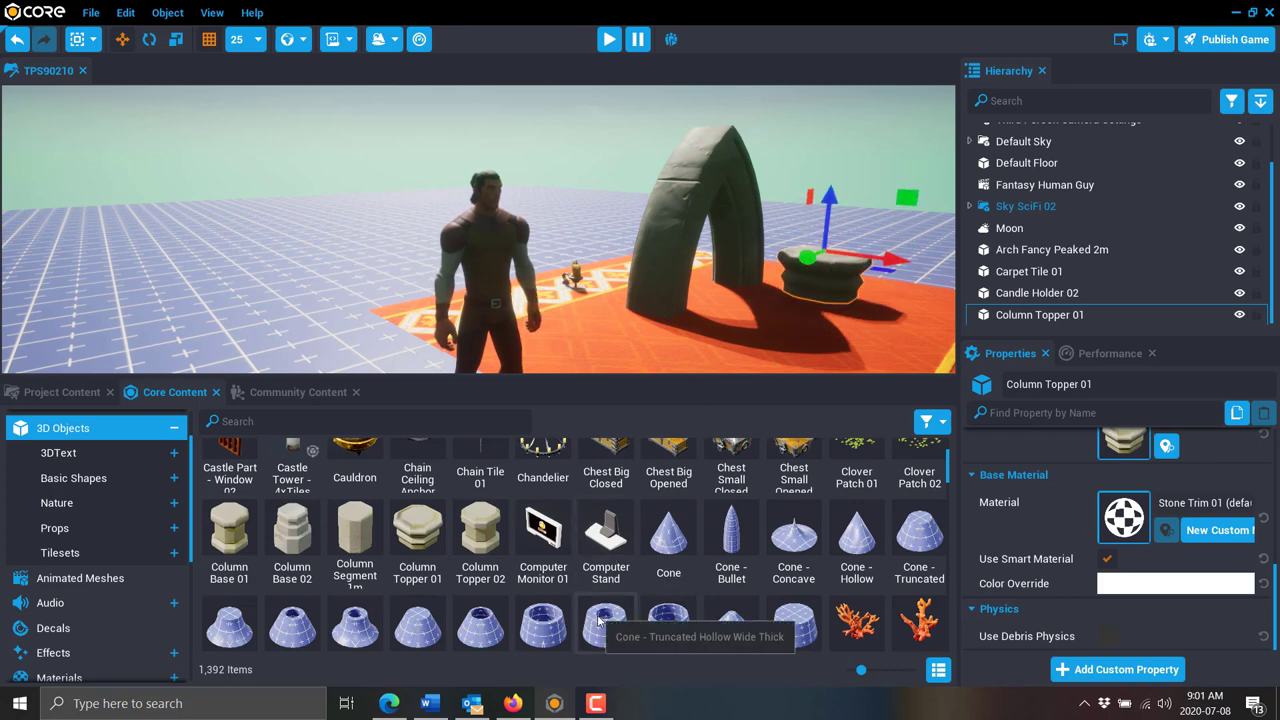
drag(600, 622, 328, 331)
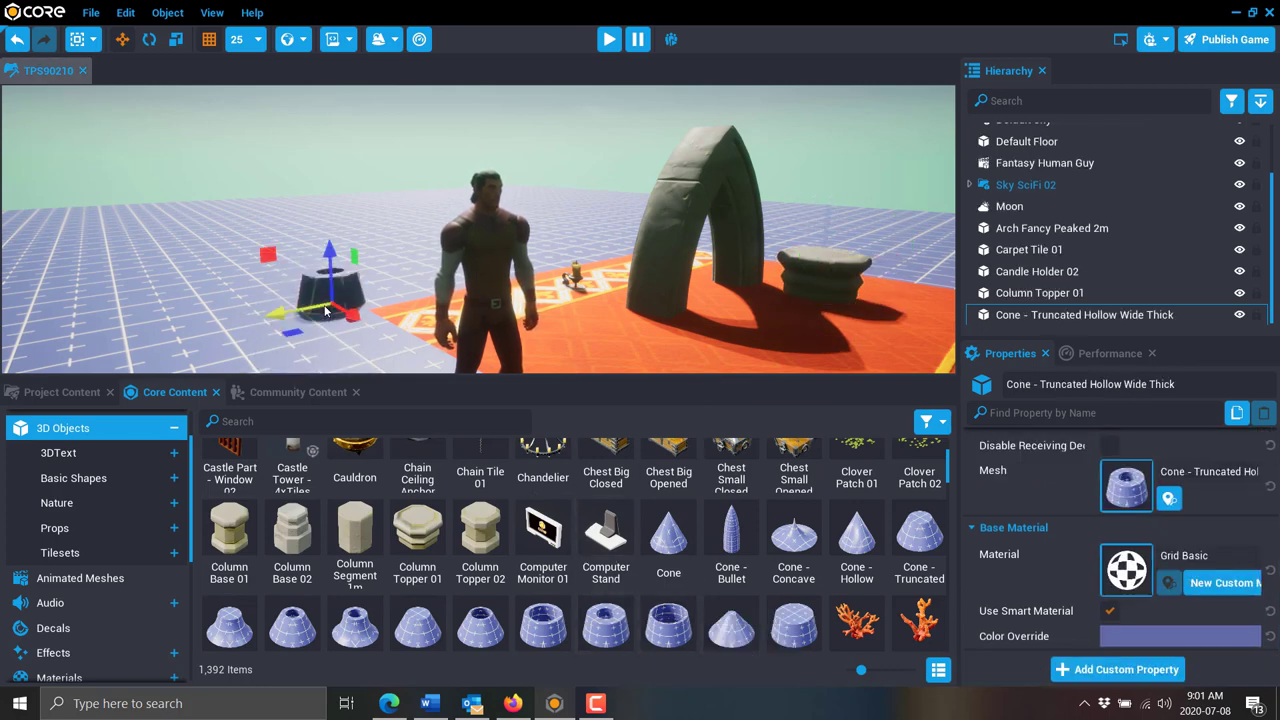
drag(731, 540, 328, 320)
scroll(333, 300, up, 2)
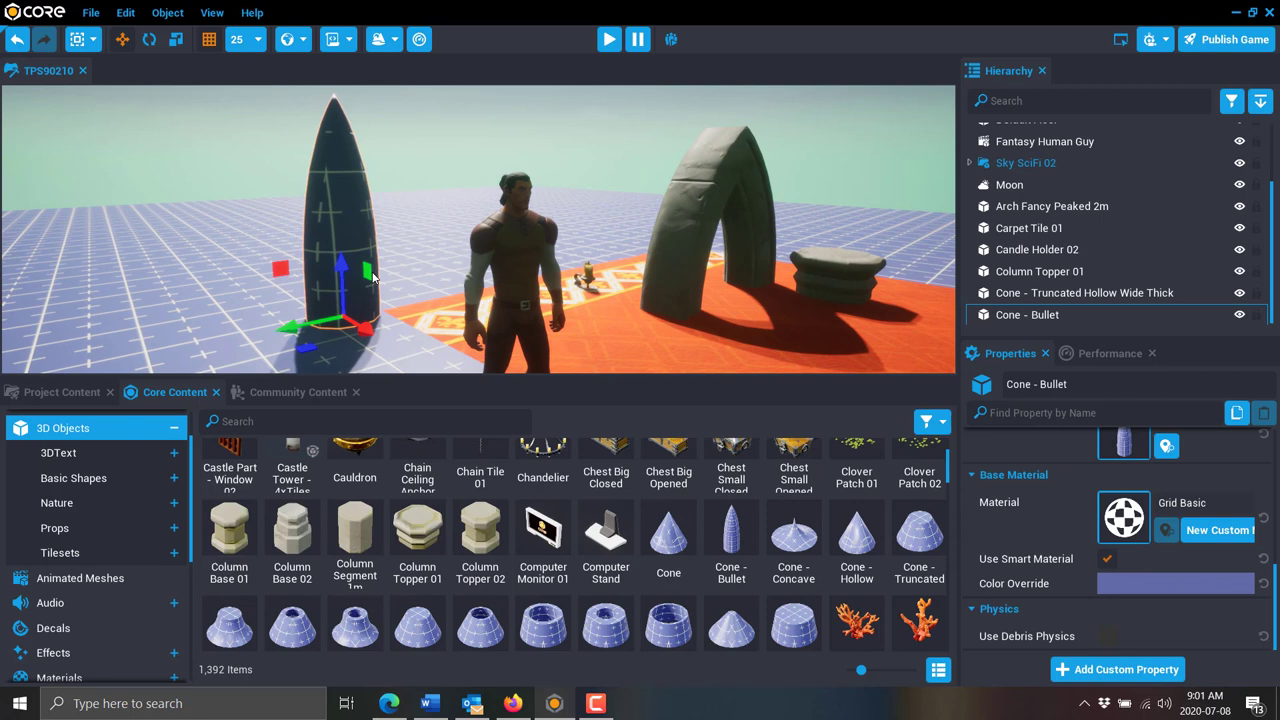
drag(341, 270, 340, 238)
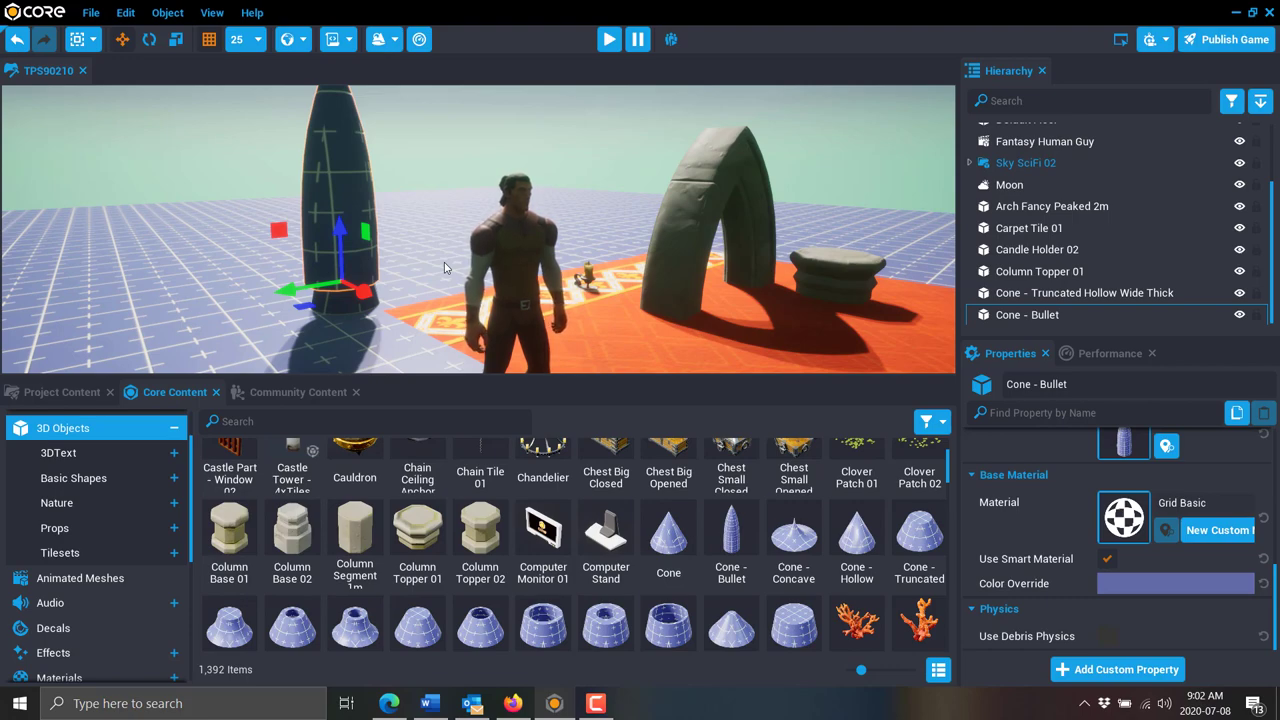
- Place Fantasy Castle Wall 01 Half, Wall 01 - Window 01 and Wall 02 - Curved
scroll(568, 521, down, 10)
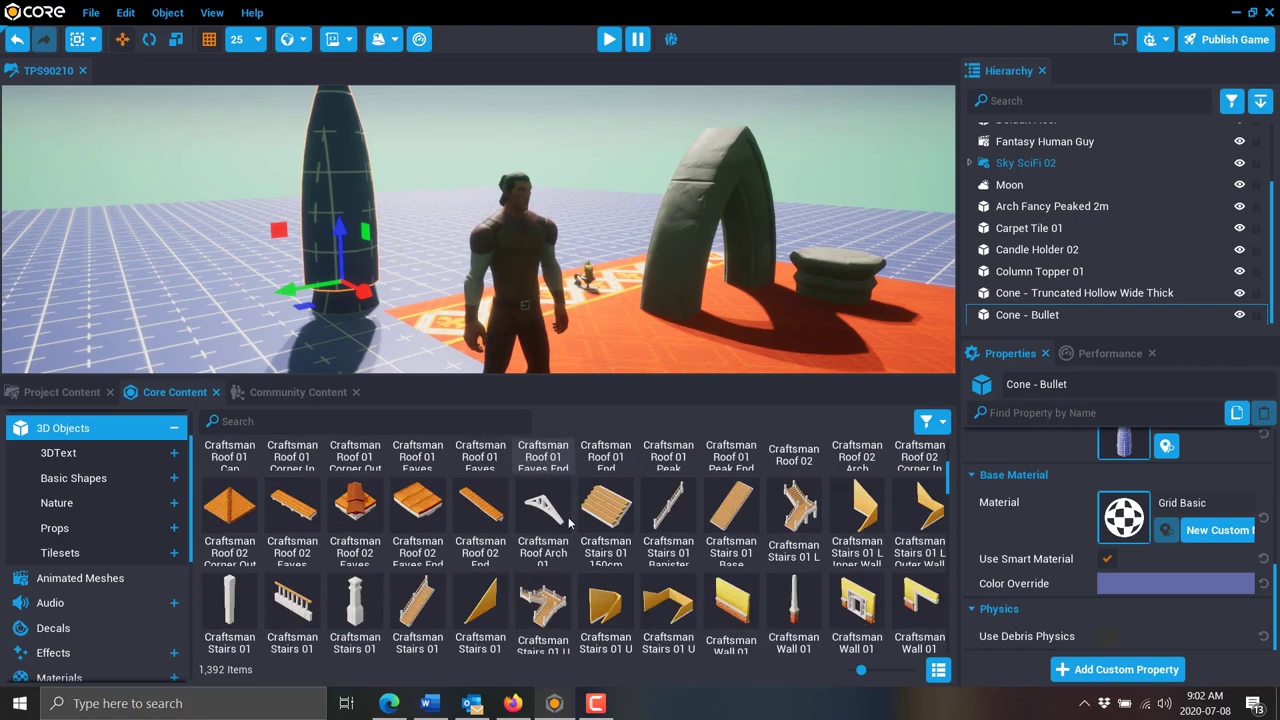
scroll(568, 517, down, 10)
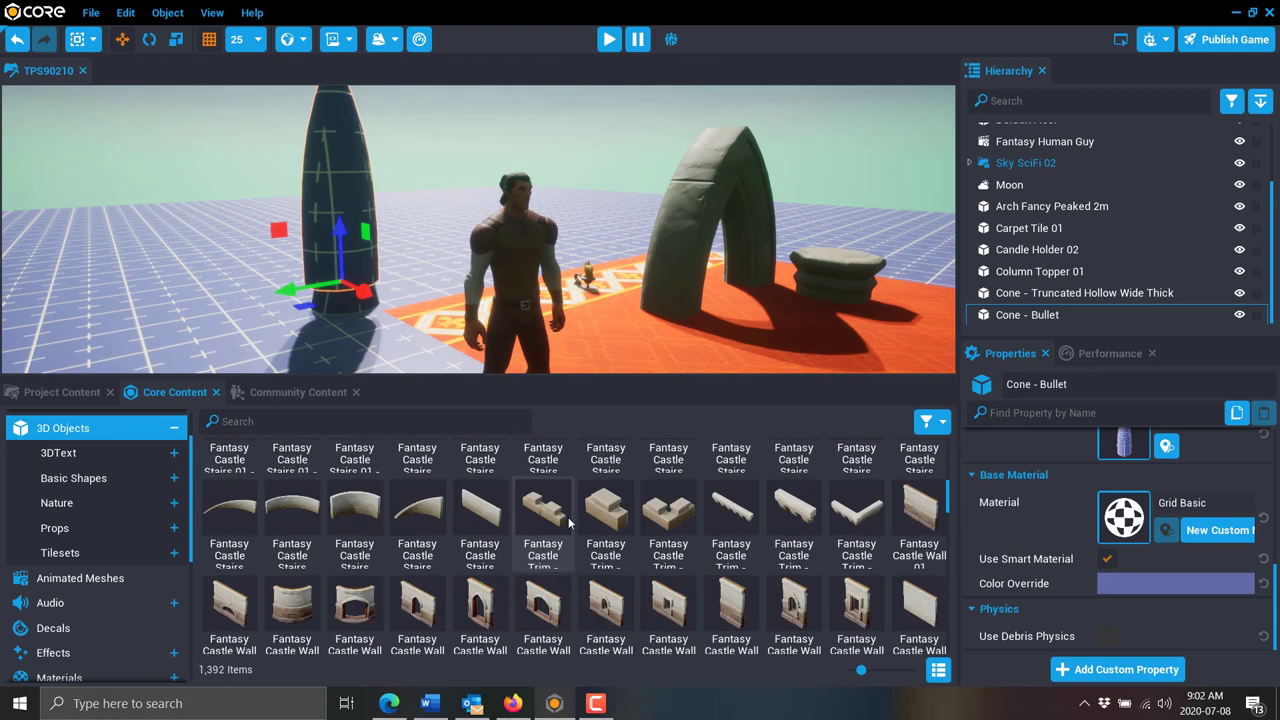
scroll(568, 521, up, 5)
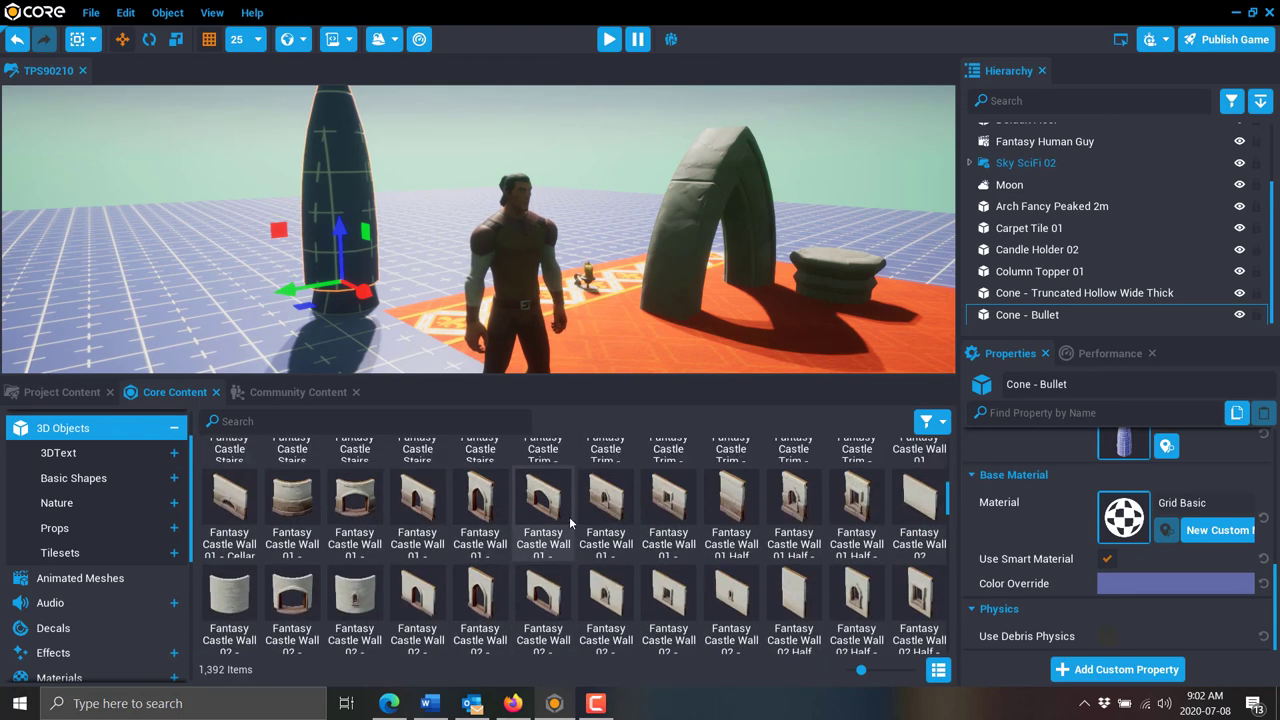
drag(727, 499, 560, 300)
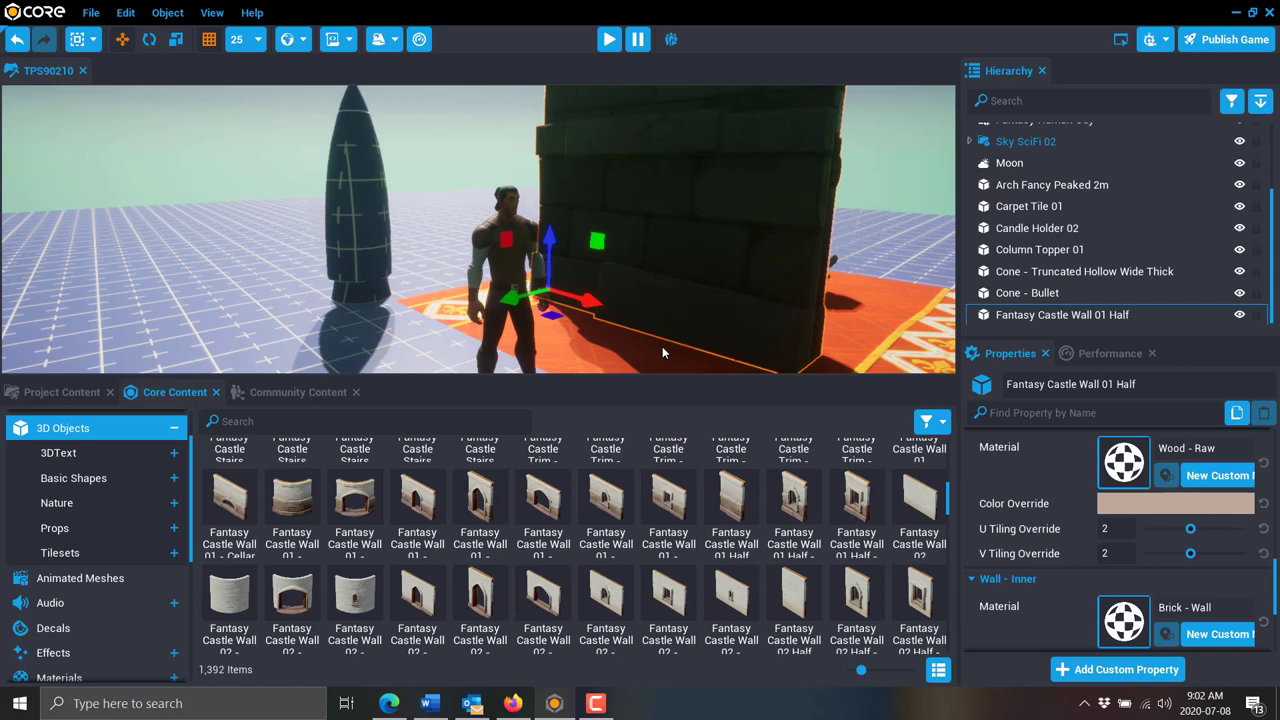
drag(606, 500, 728, 340)
scroll(726, 334, down, 6)
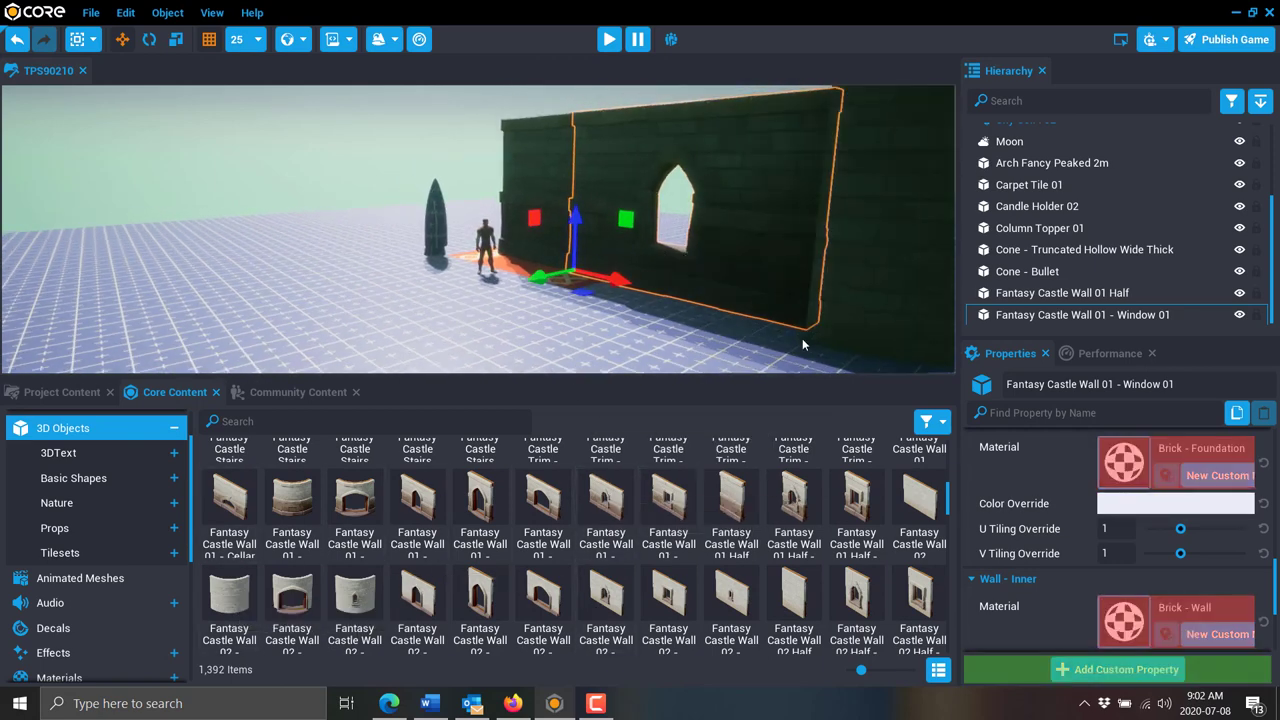
drag(229, 600, 809, 336)
middle_drag(809, 336, 252, 303)
- Add Electricity Spark 01 SFX, then browse the Nature sounds in Ambience Backgrounds
scroll(100, 516, down, 2)
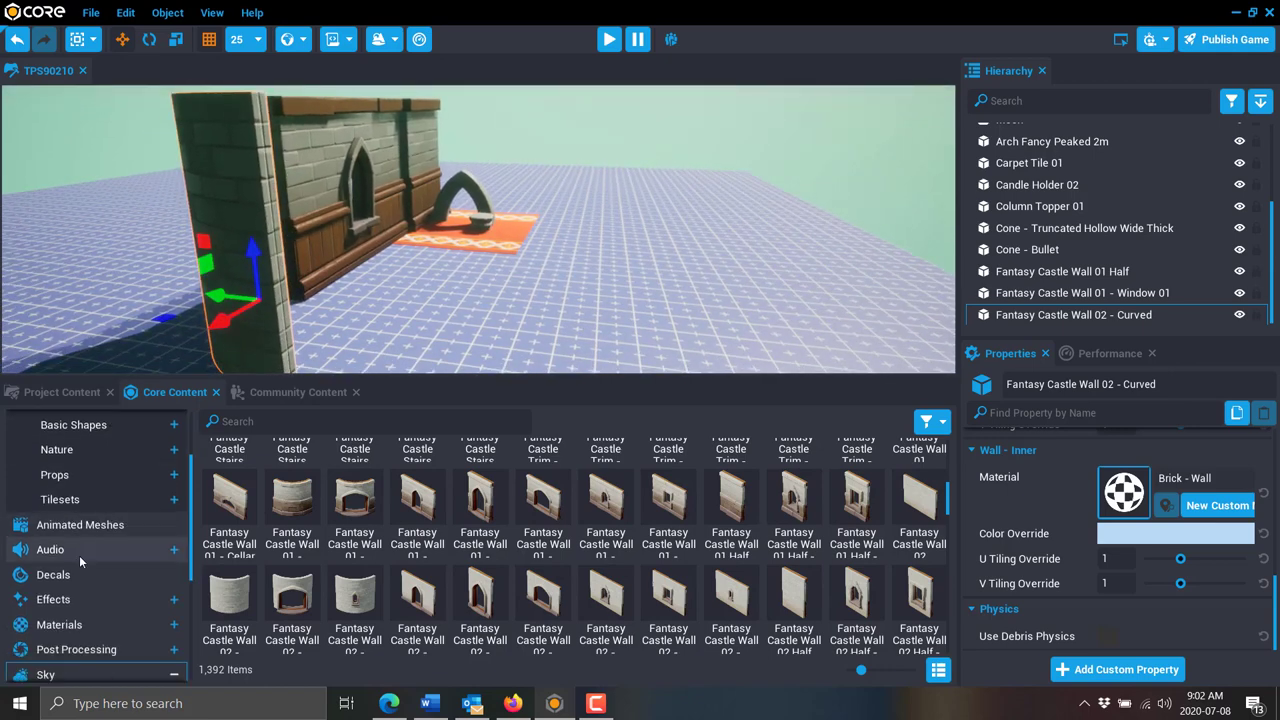
click(70, 550)
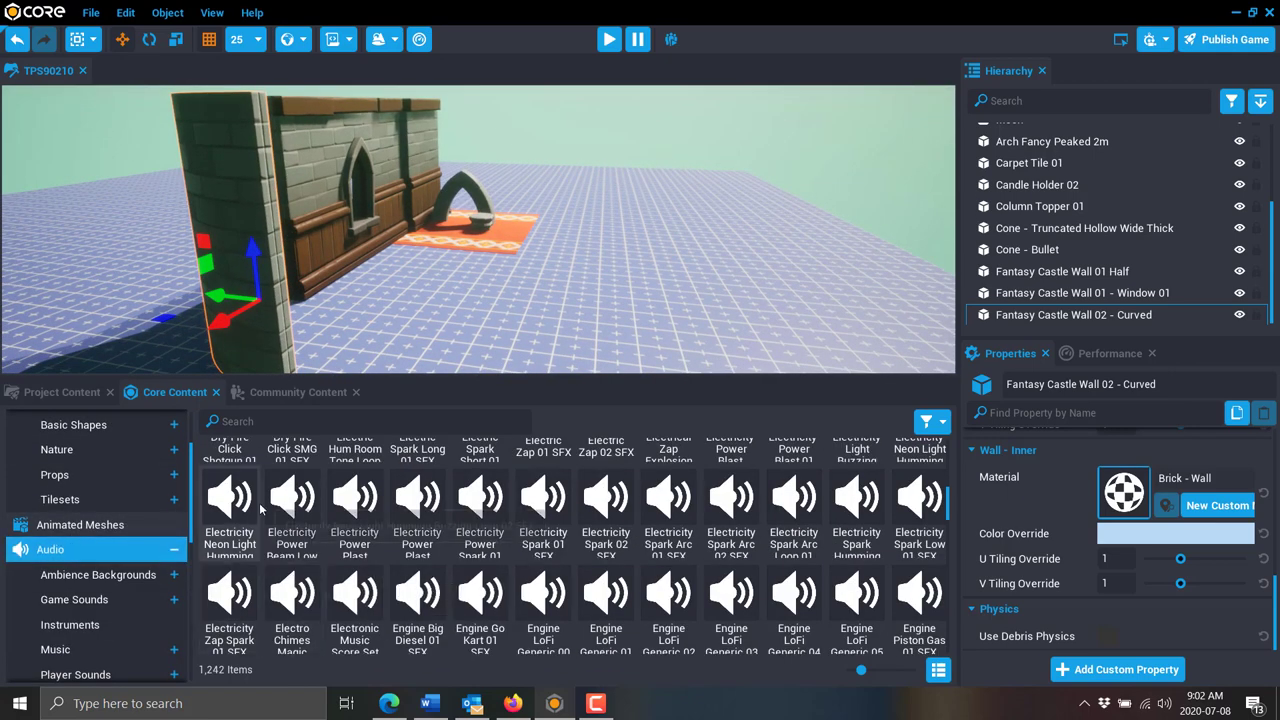
drag(551, 517, 497, 292)
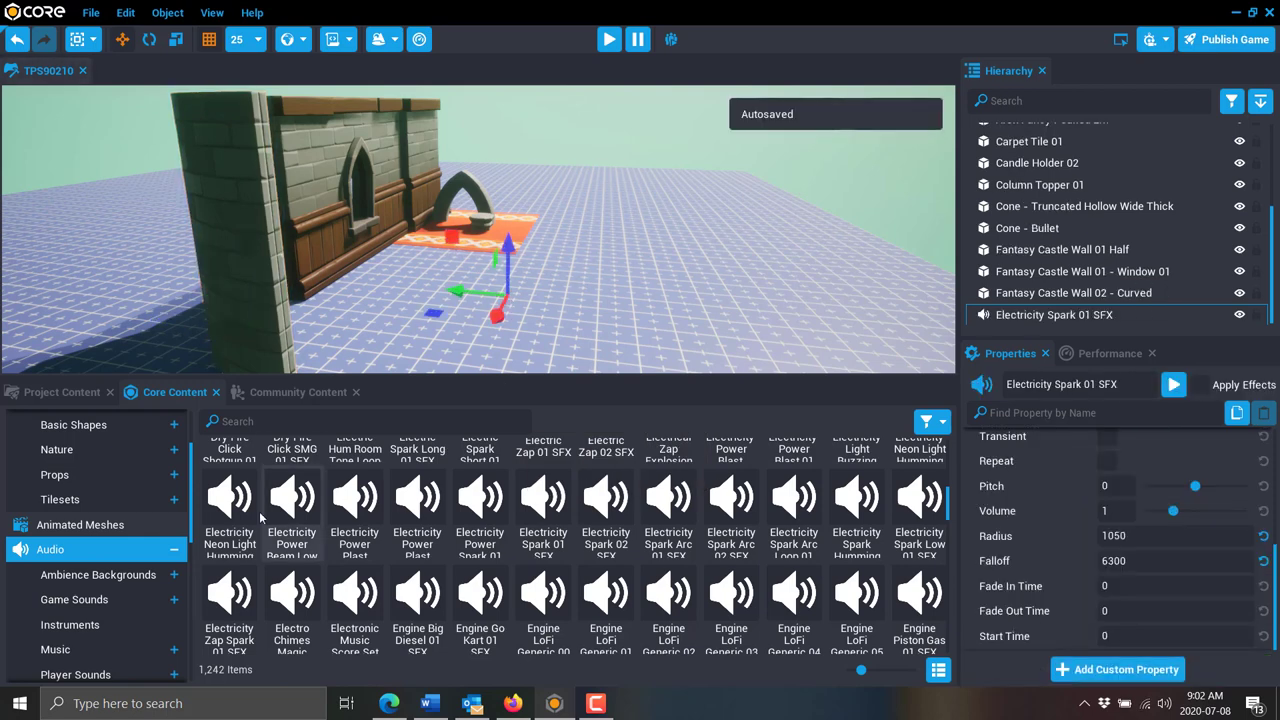
scroll(112, 550, down, 1)
click(110, 551)
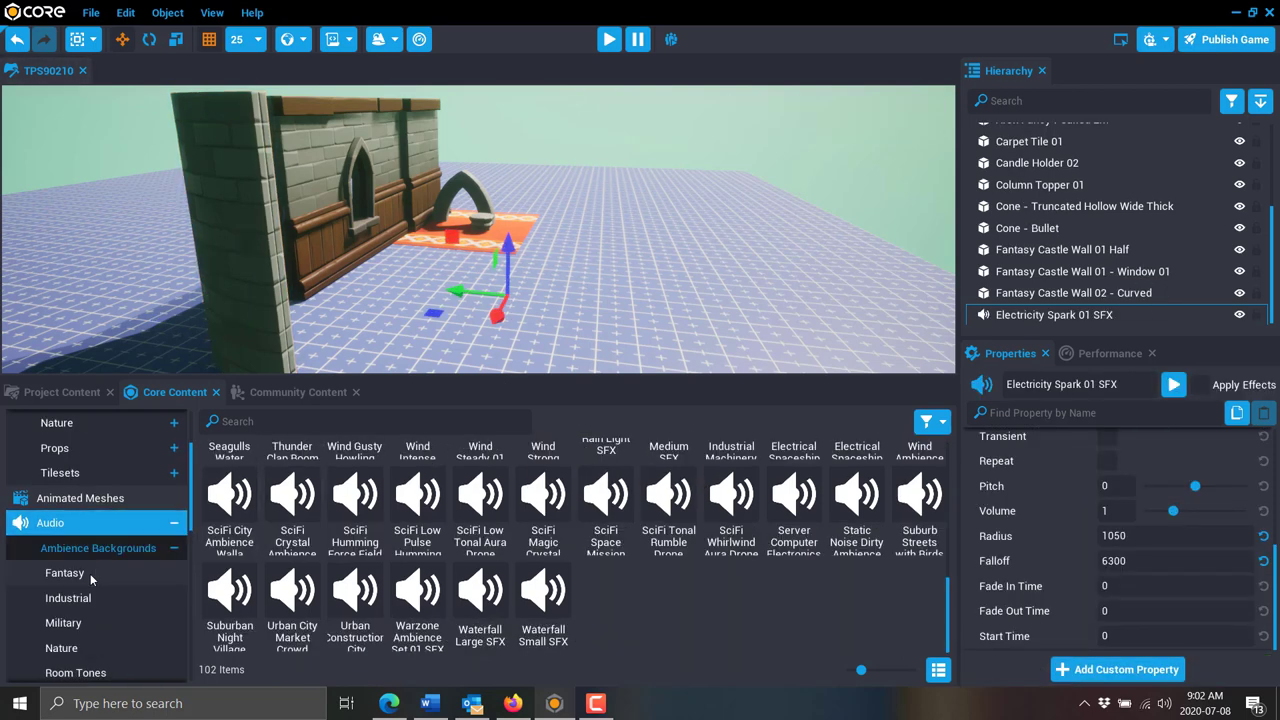
scroll(55, 593, down, 3)
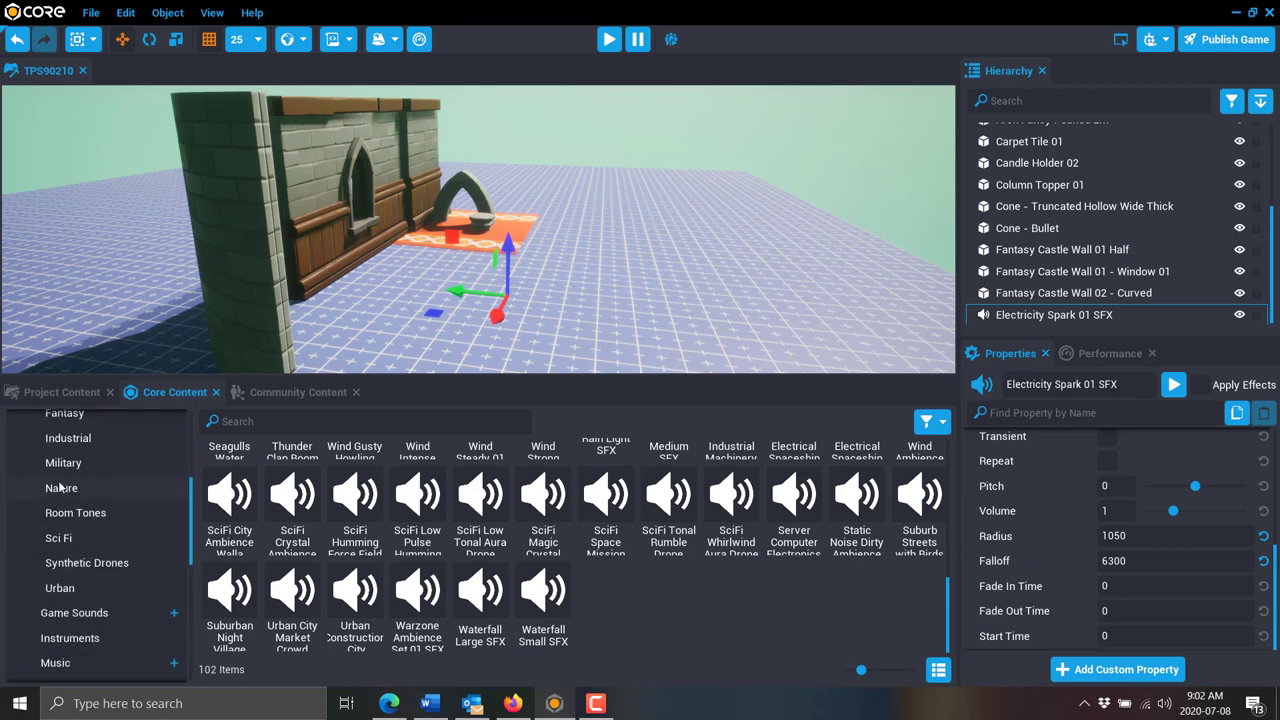
click(61, 487)
scroll(110, 539, down, 4)
scroll(111, 539, down, 5)
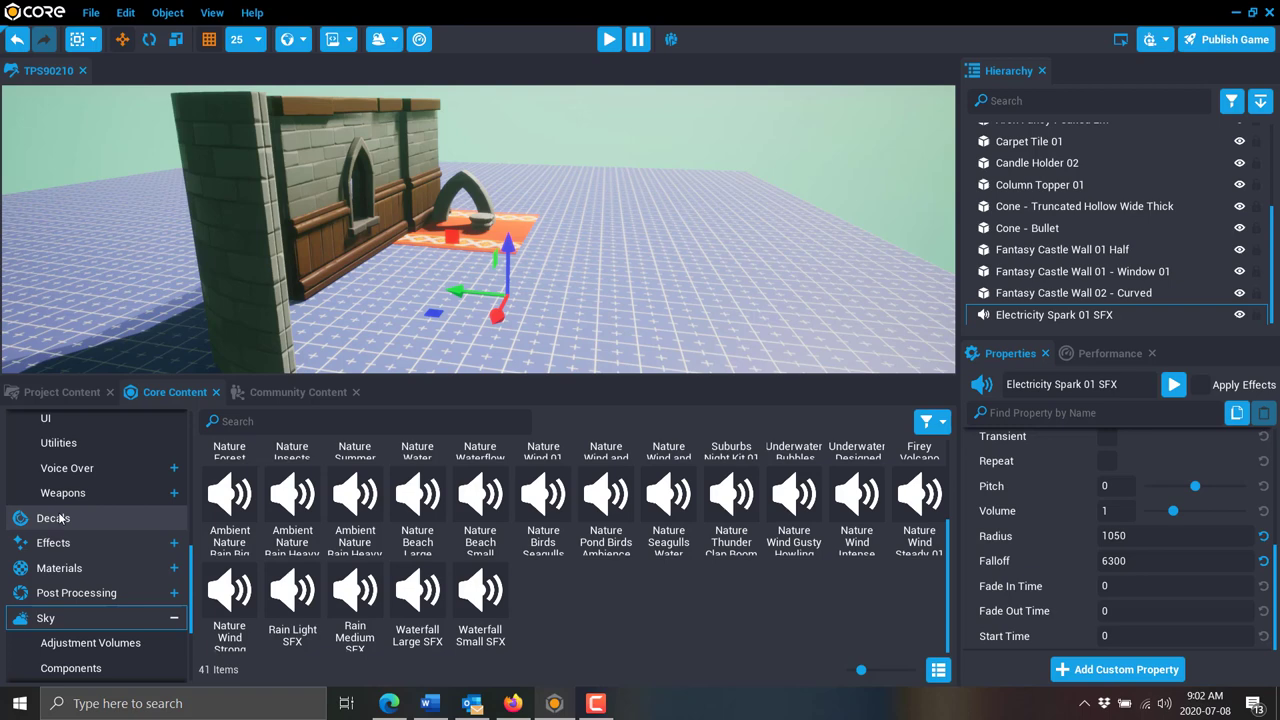
- Place Decal Bones 02 on the curved wall's end and fly closer to inspect it
click(61, 518)
scroll(330, 520, up, 3)
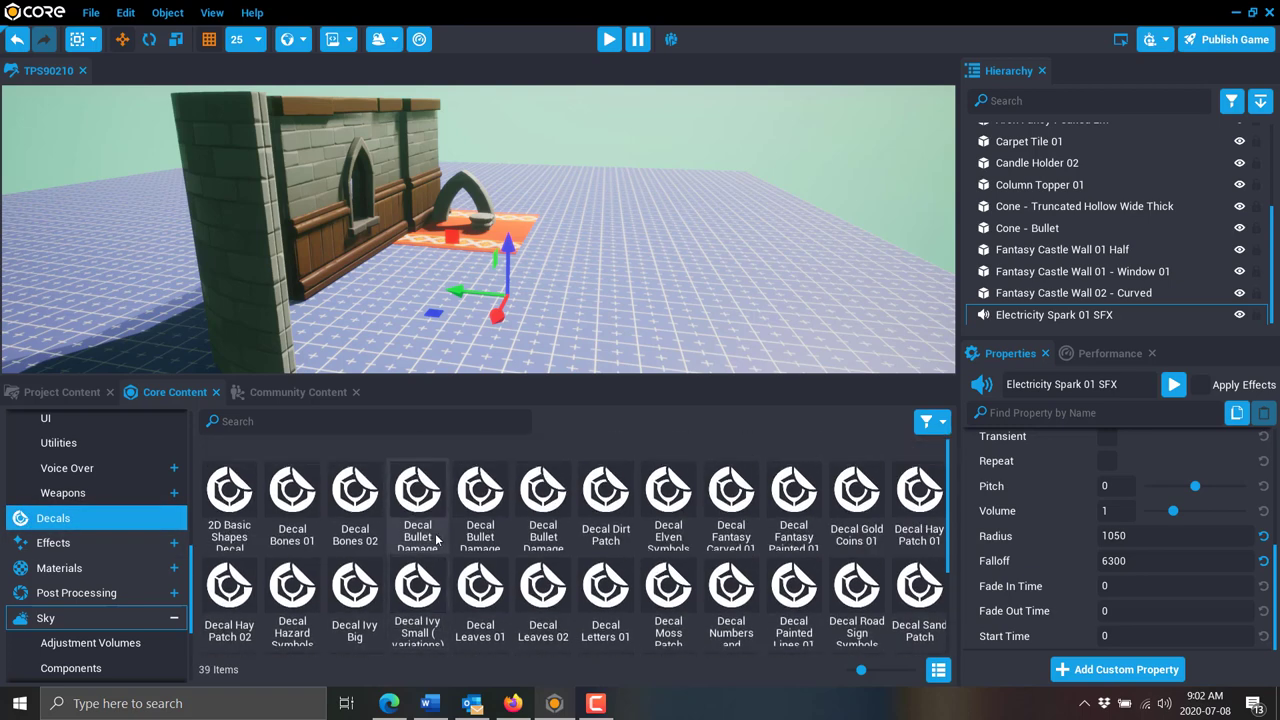
drag(362, 505, 238, 245)
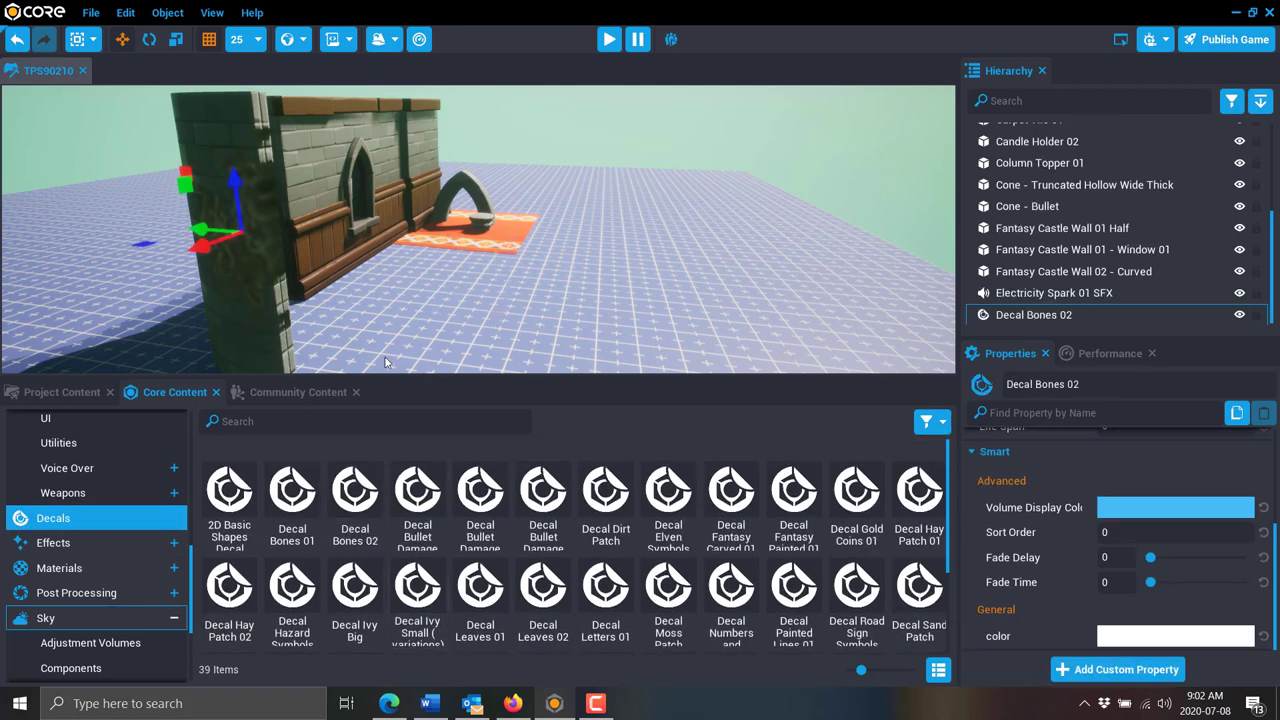
right_drag(409, 313, 612, 289)
key(w)
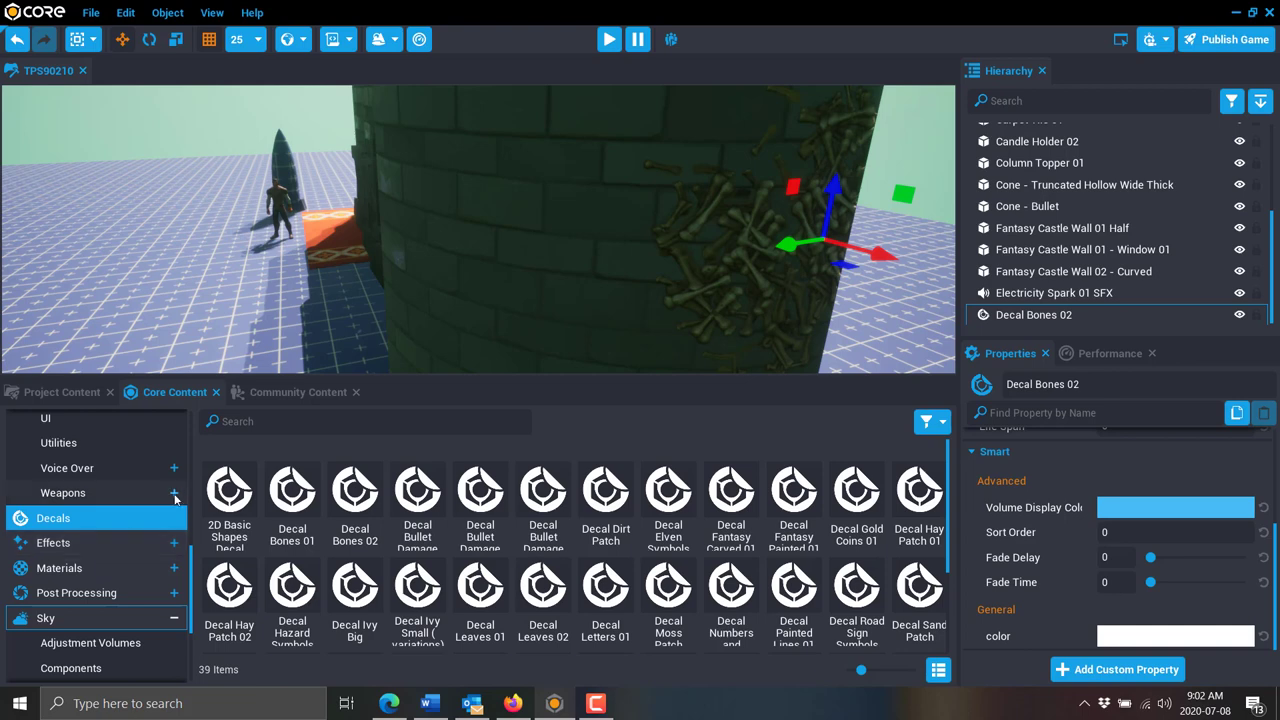
- Add Distortion Wake Trail and Bubble Stream VFX, raise the bubbles, and start the Play preview
click(87, 550)
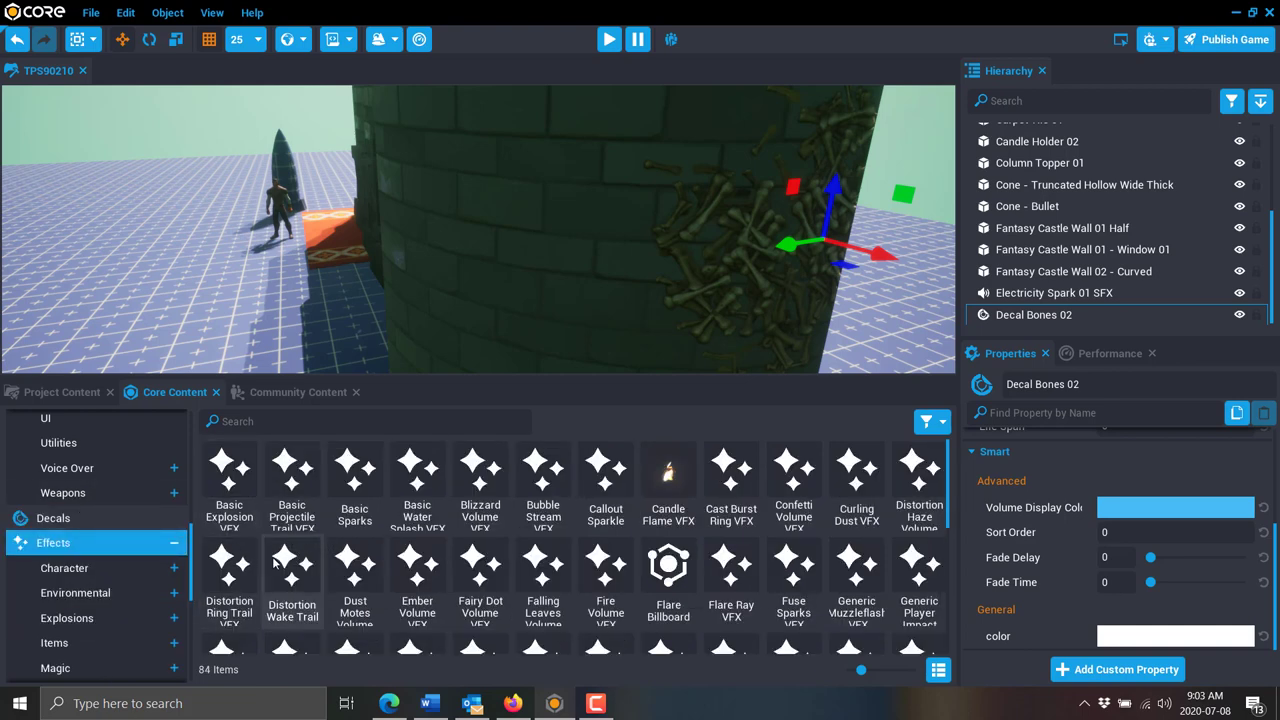
drag(292, 580, 100, 290)
right_drag(166, 319, 180, 314)
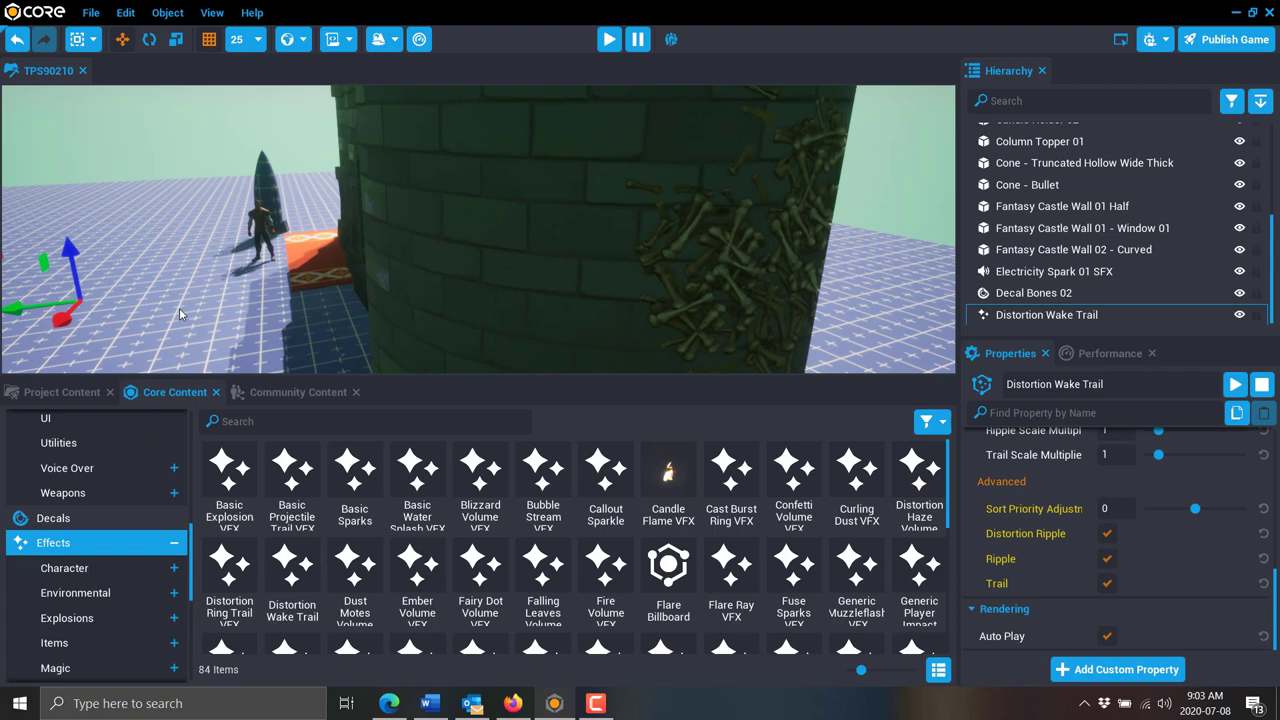
mouse_move(543, 470)
mouse_down()
mouse_move(560, 495)
mouse_move(150, 285)
mouse_move(155, 209)
mouse_up()
key(a)
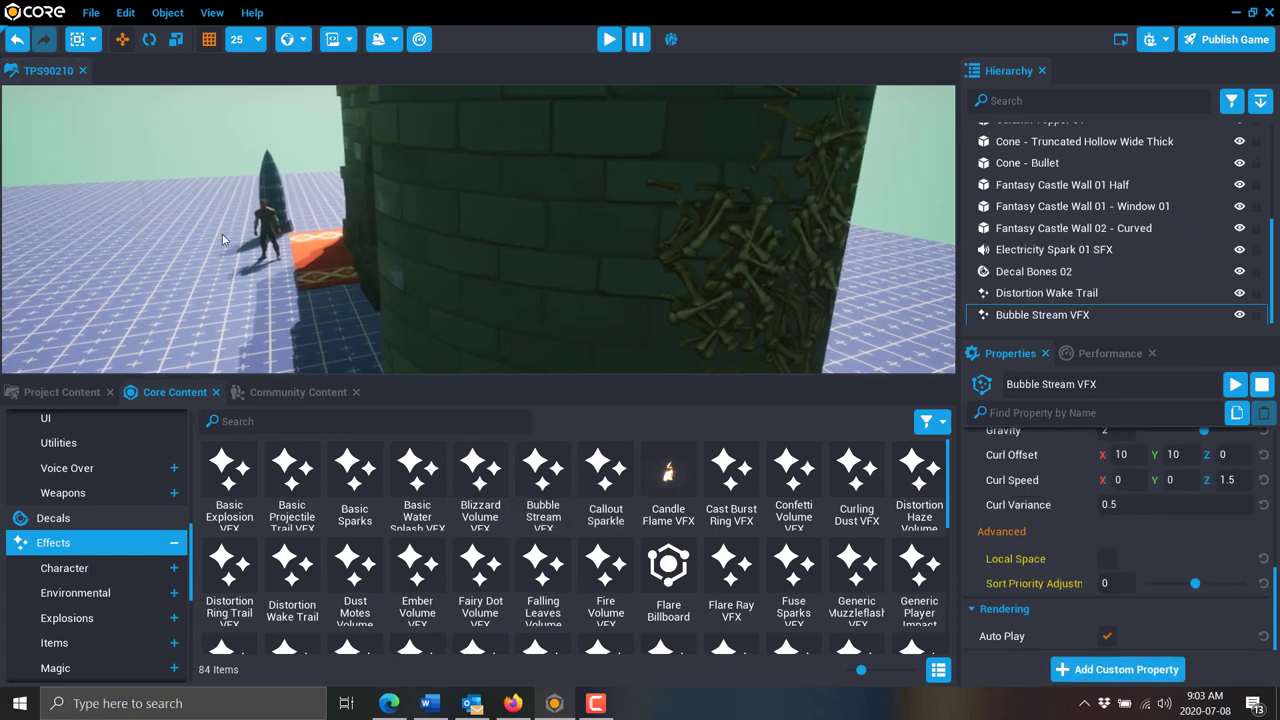
click(608, 39)
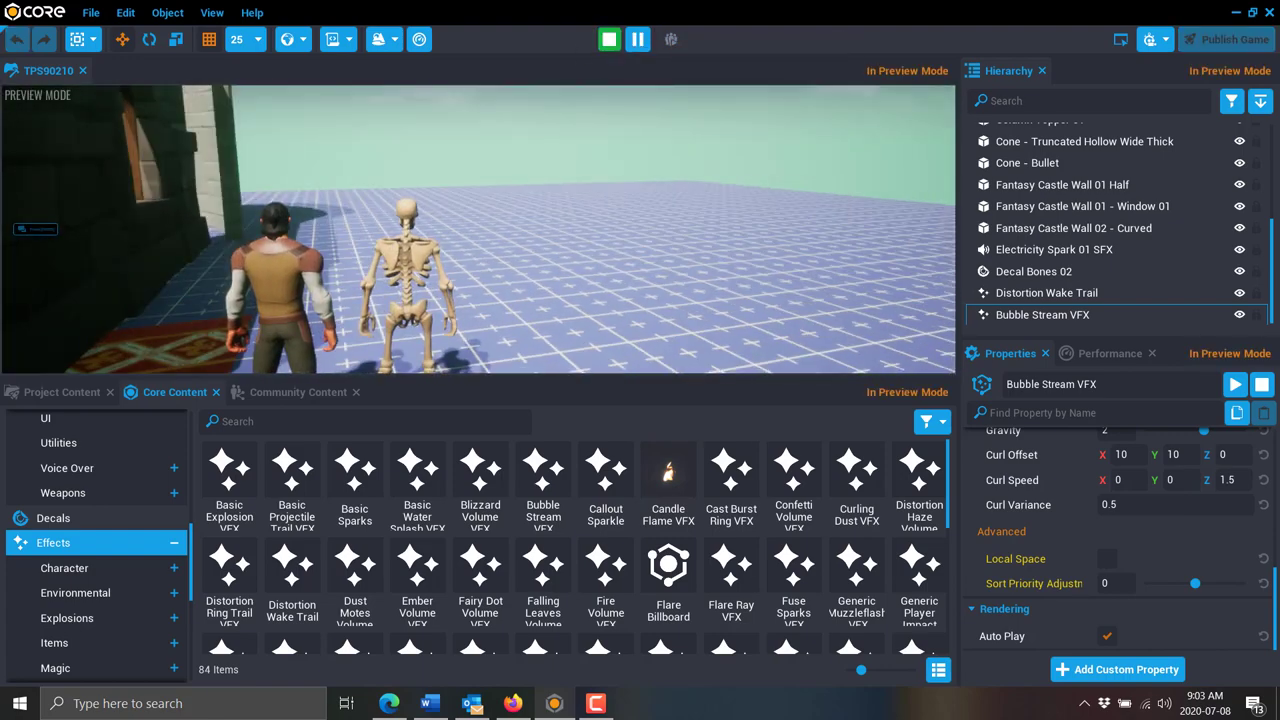
- Stop the preview and apply Advanced Sketch Line Post Process for a white pencil-sketch look
key(equal)
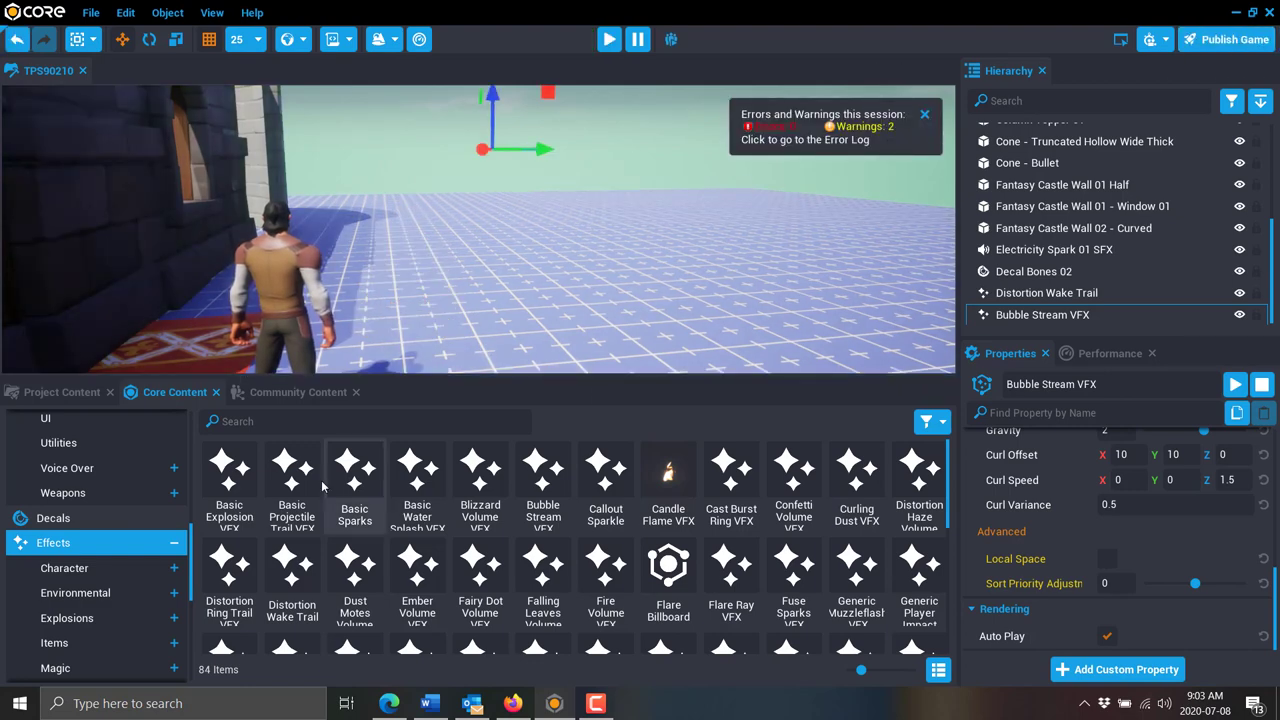
scroll(124, 532, down, 5)
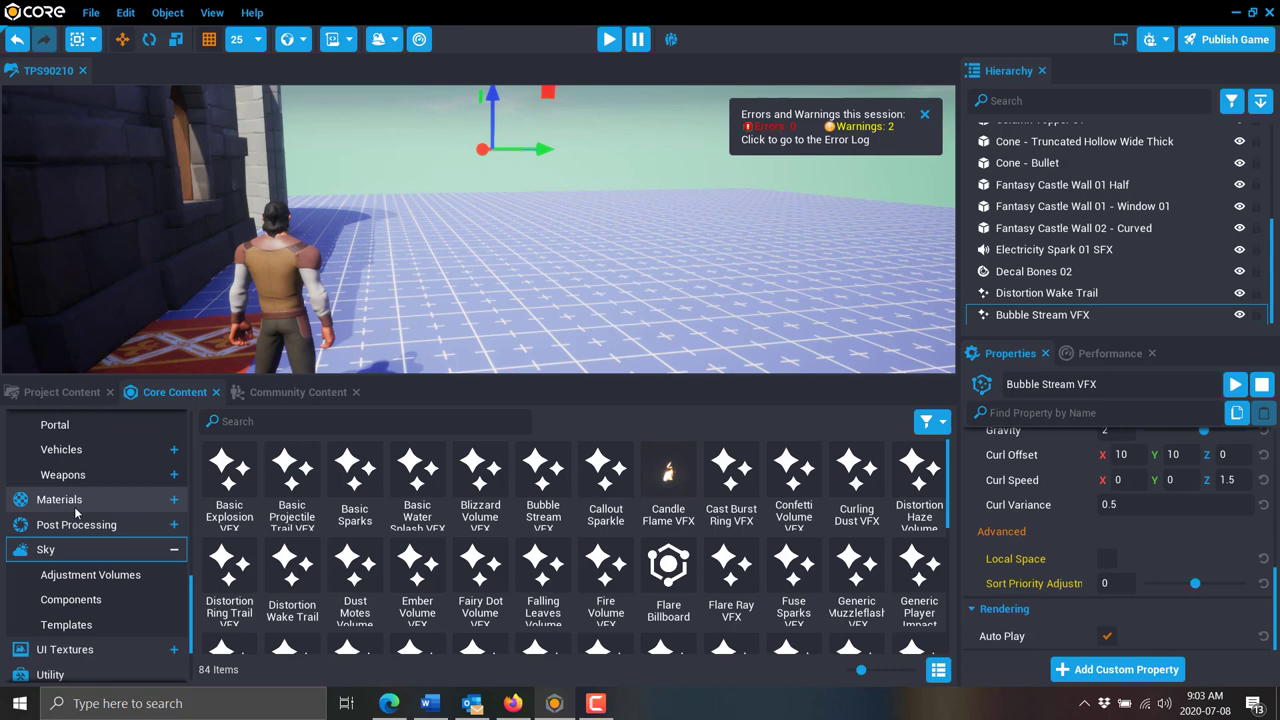
click(76, 524)
scroll(78, 540, down, 1)
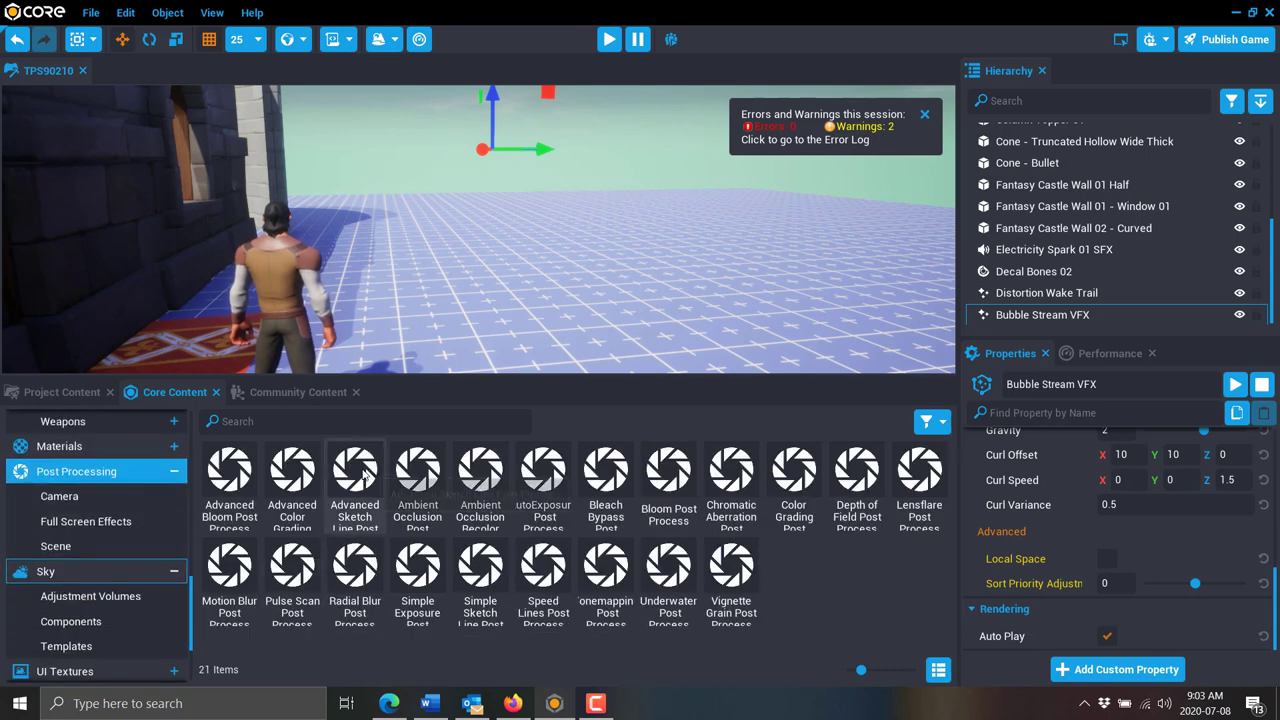
drag(355, 485, 418, 201)
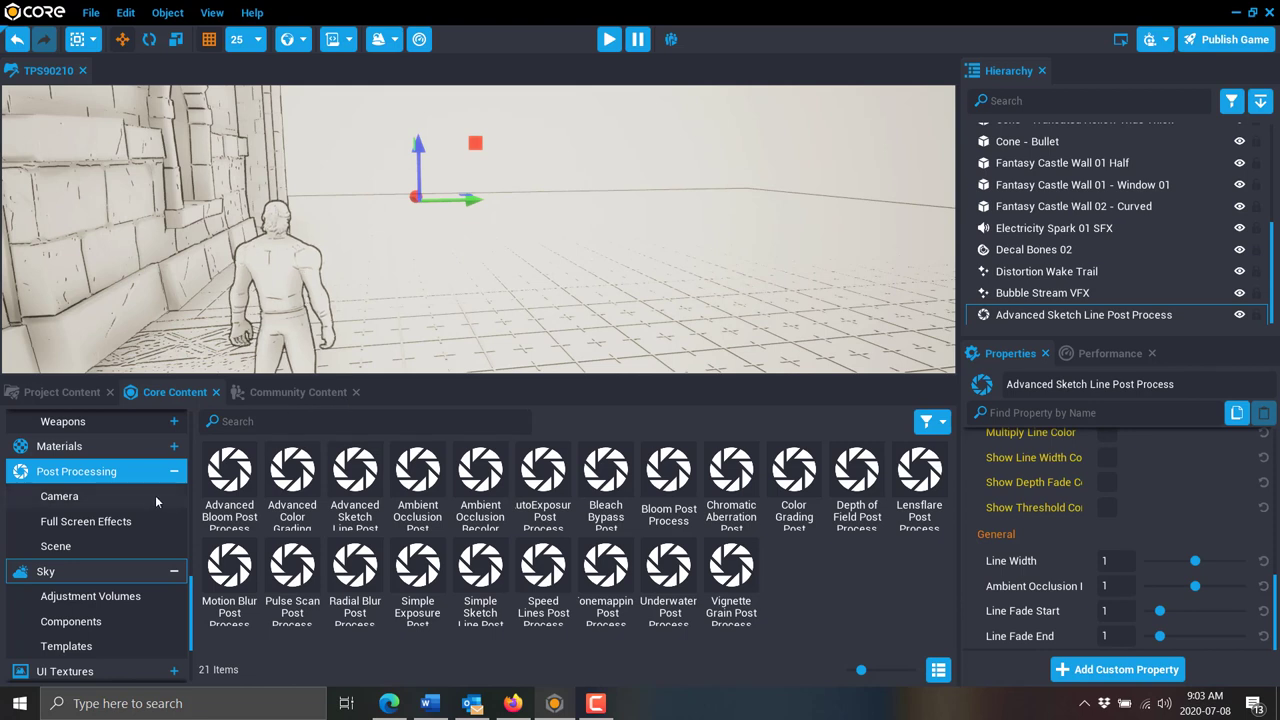
- Add a Basic Submachine Gun from Game Components to the scene
scroll(139, 560, down, 5)
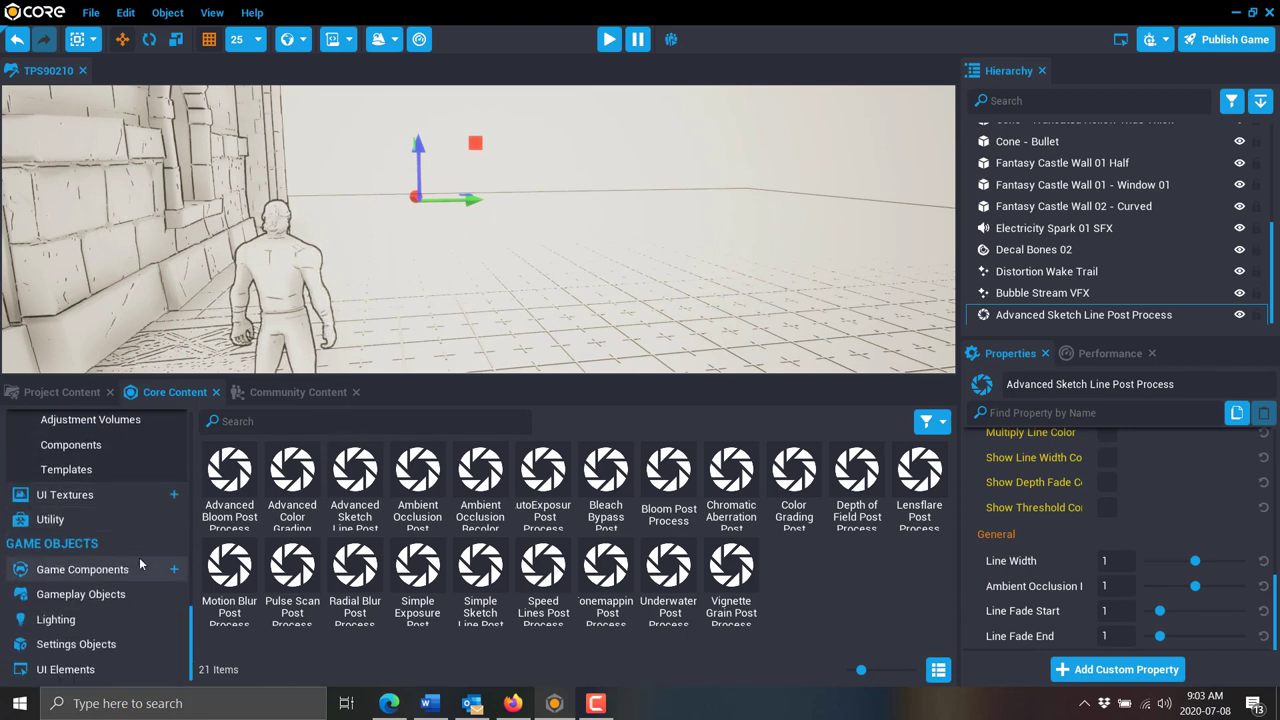
click(95, 571)
scroll(395, 532, down, 5)
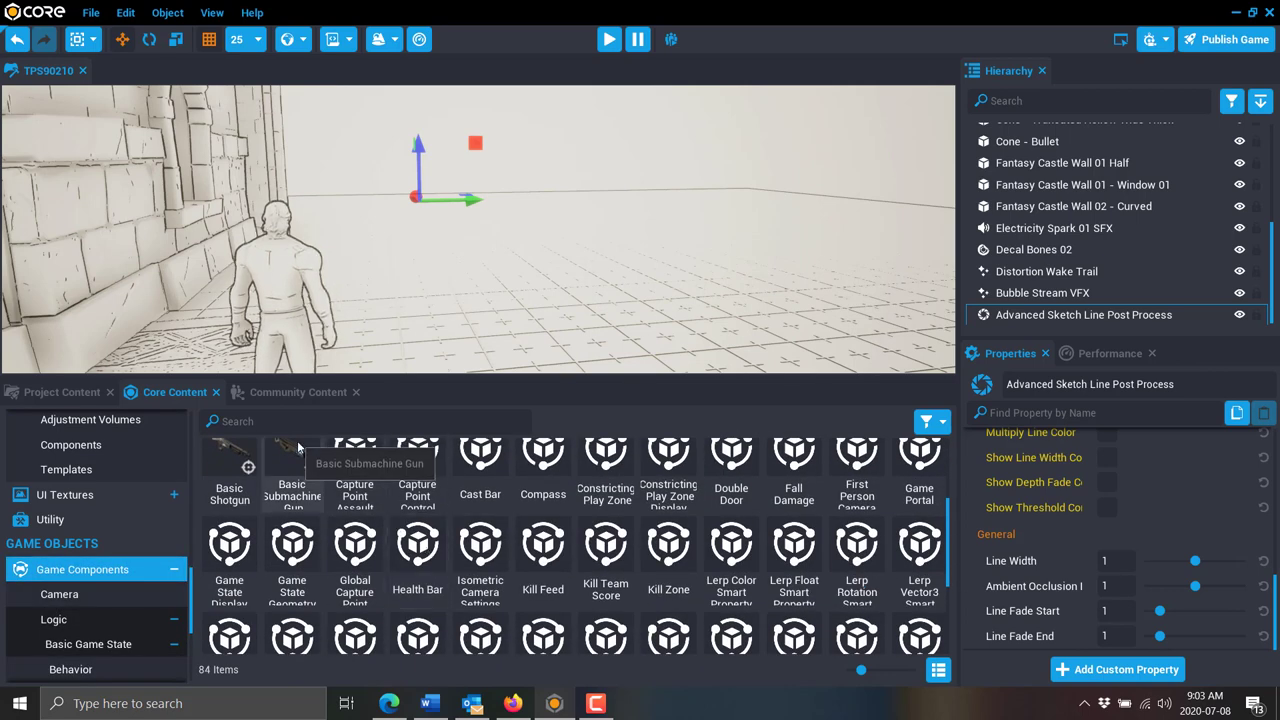
drag(292, 465, 475, 262)
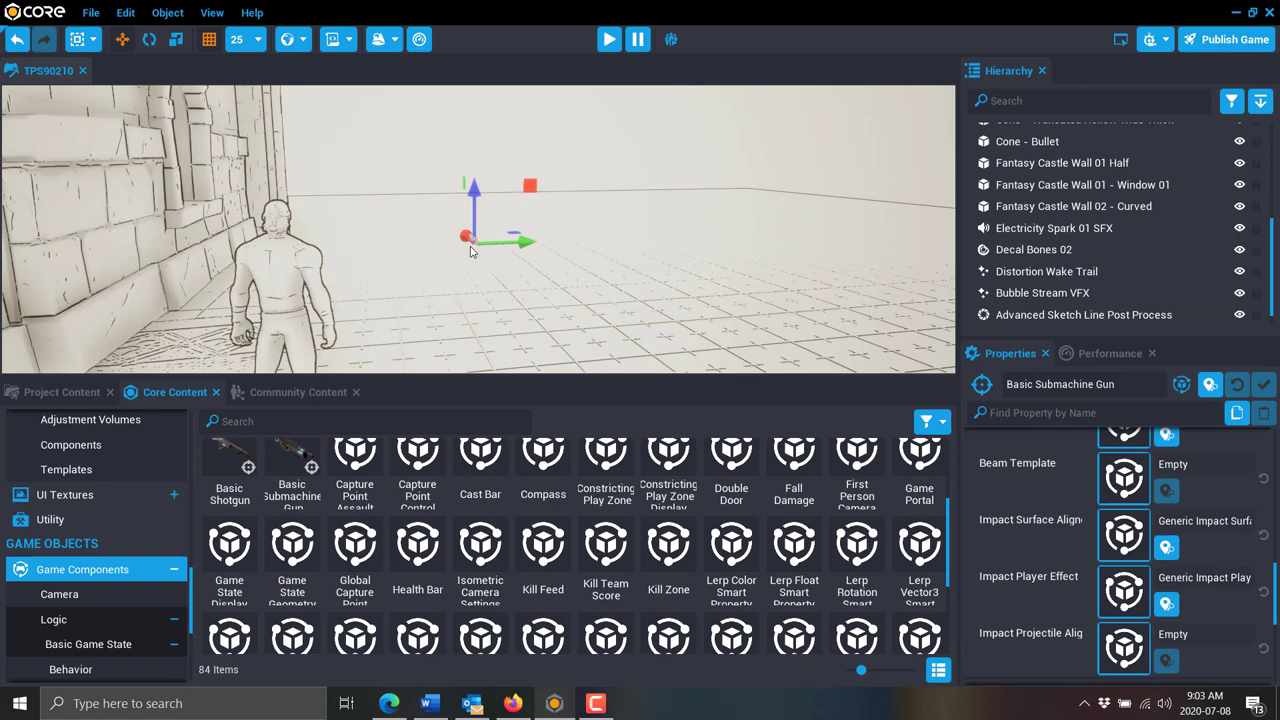
- Browse the Gameplay Objects, Lighting, Settings Objects and UI Elements collections
scroll(111, 578, down, 3)
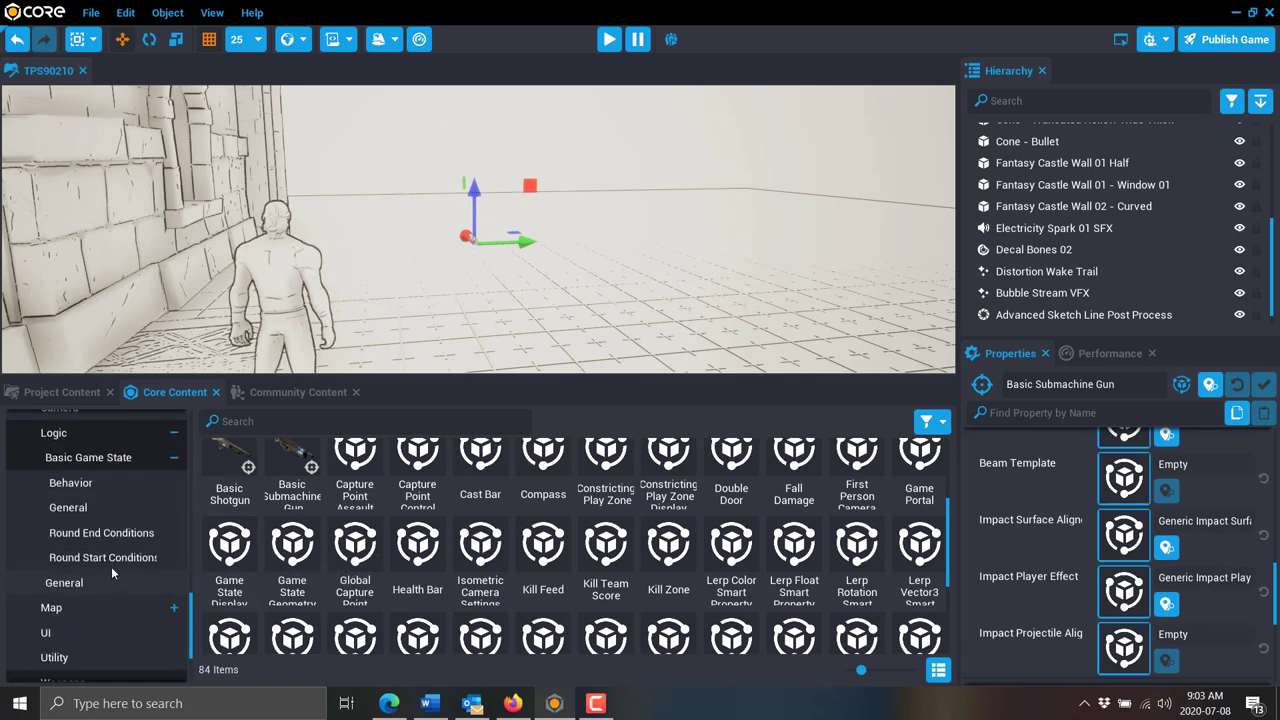
scroll(111, 566, down, 3)
scroll(111, 562, down, 3)
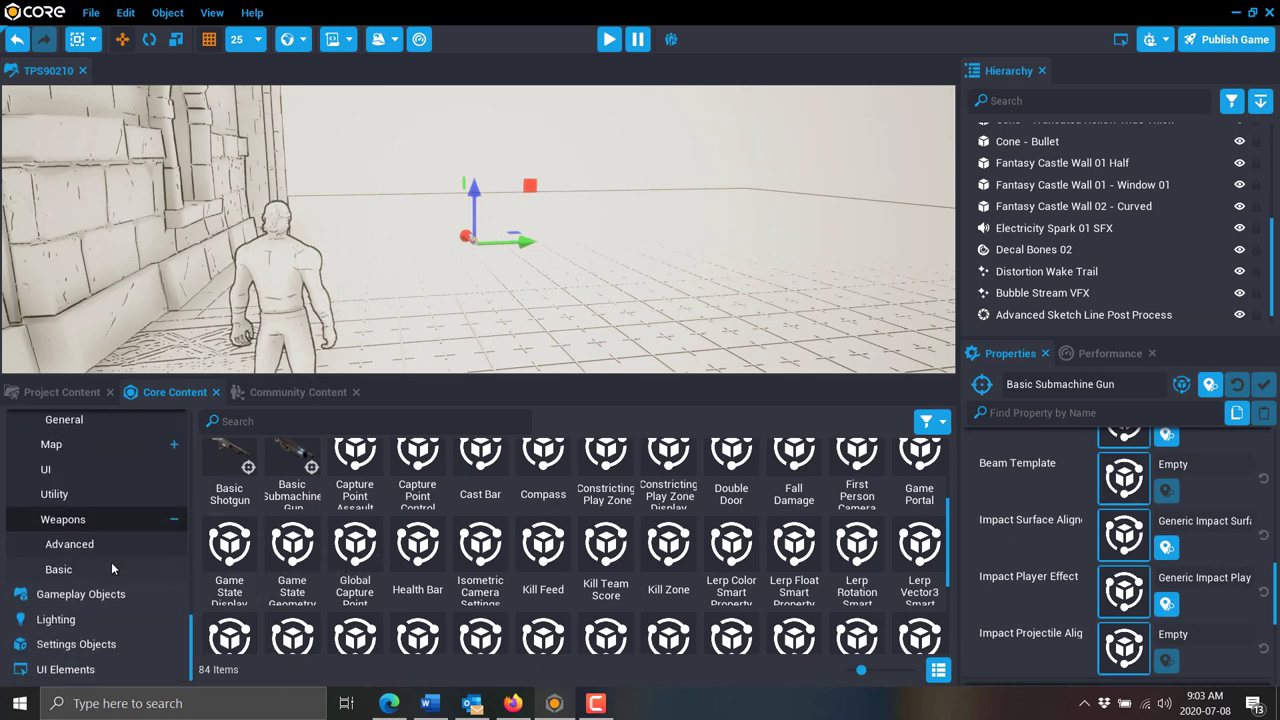
click(90, 595)
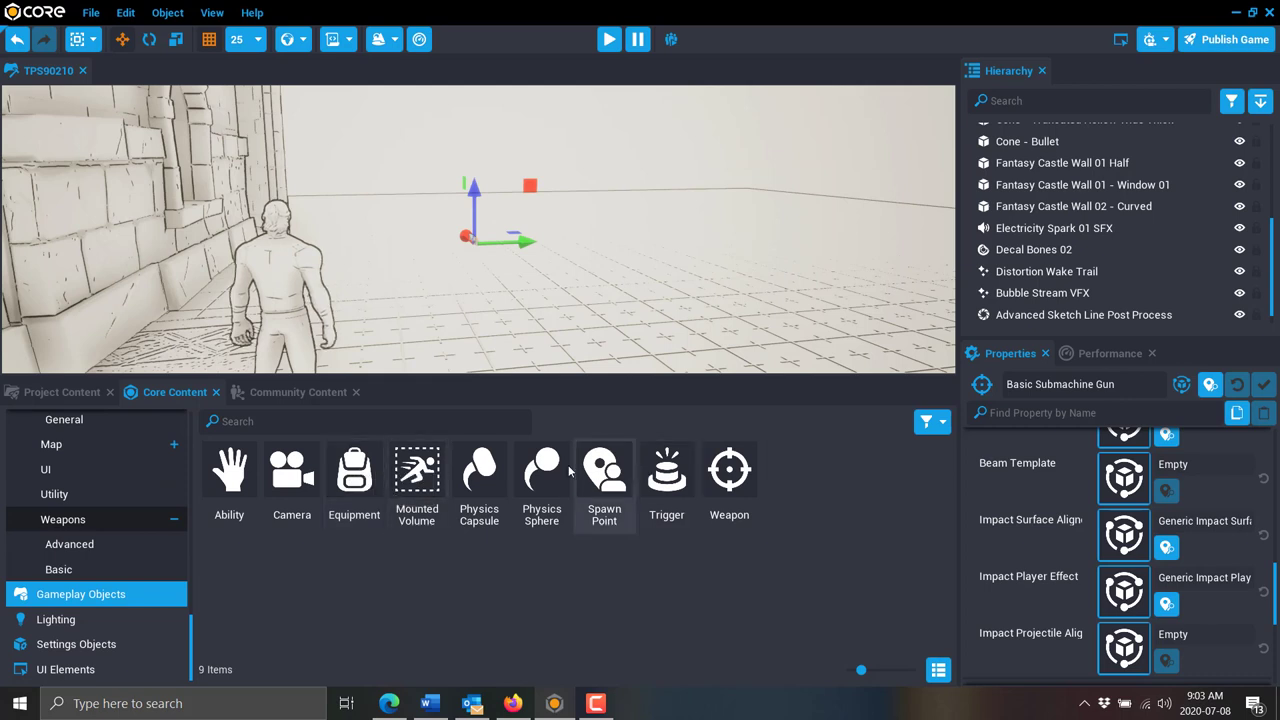
click(73, 622)
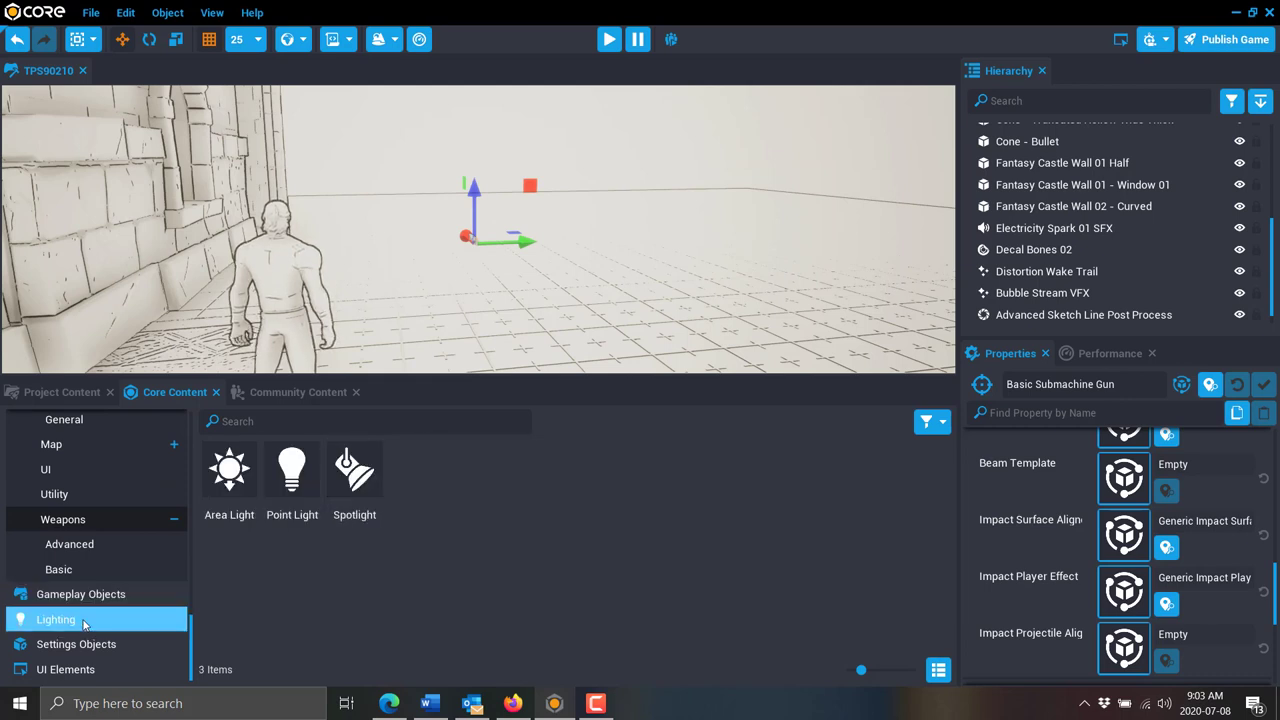
click(86, 645)
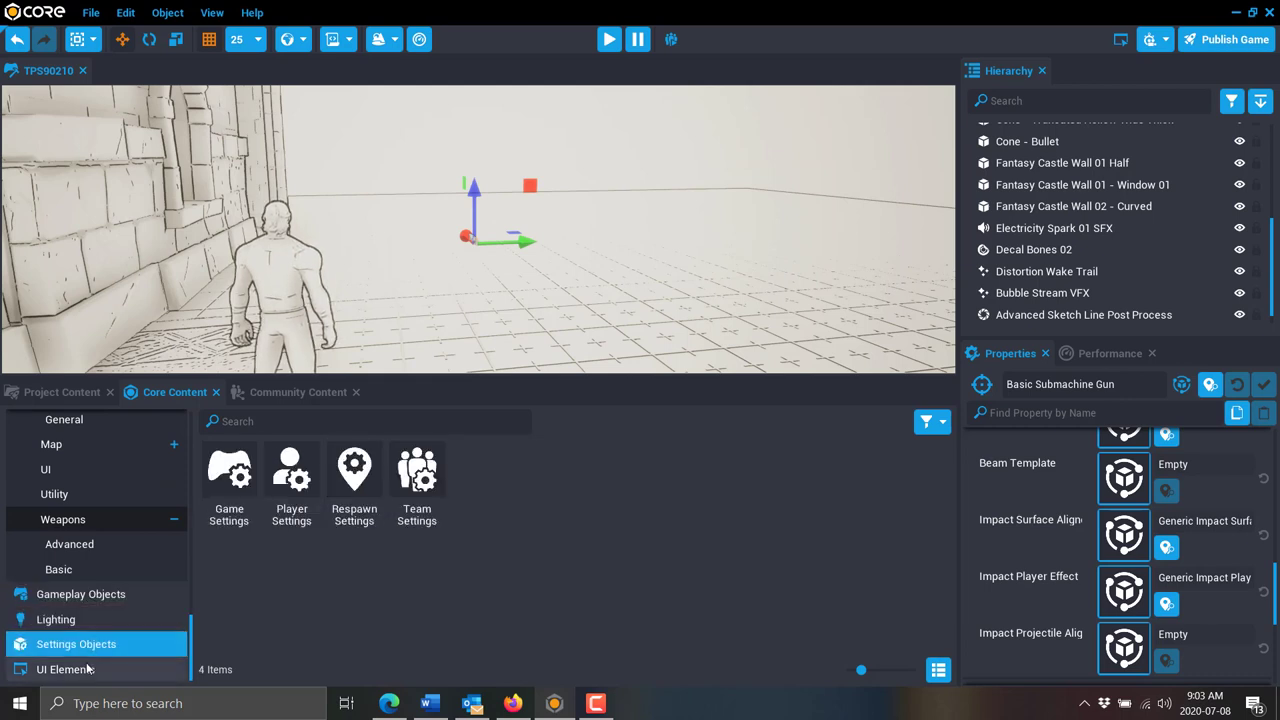
click(86, 670)
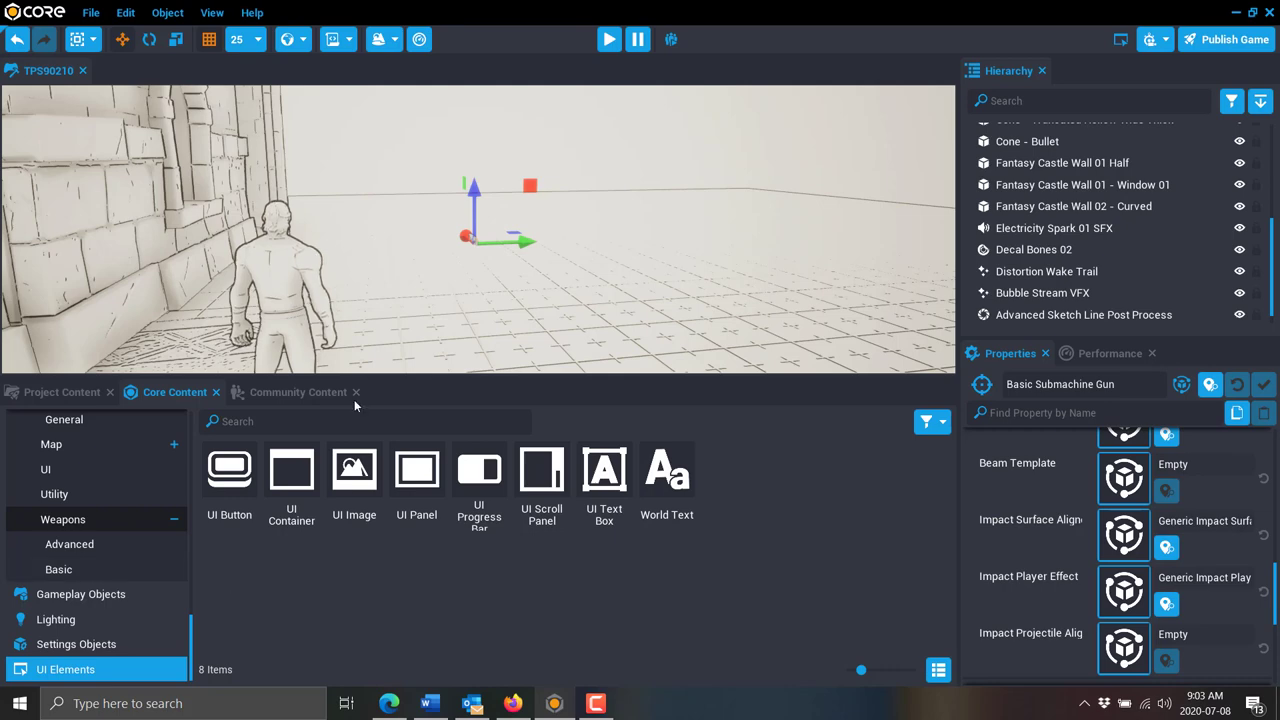
- Close the editor without saving, preview gameplay frameworks, then reach the New Project page
click(1270, 12)
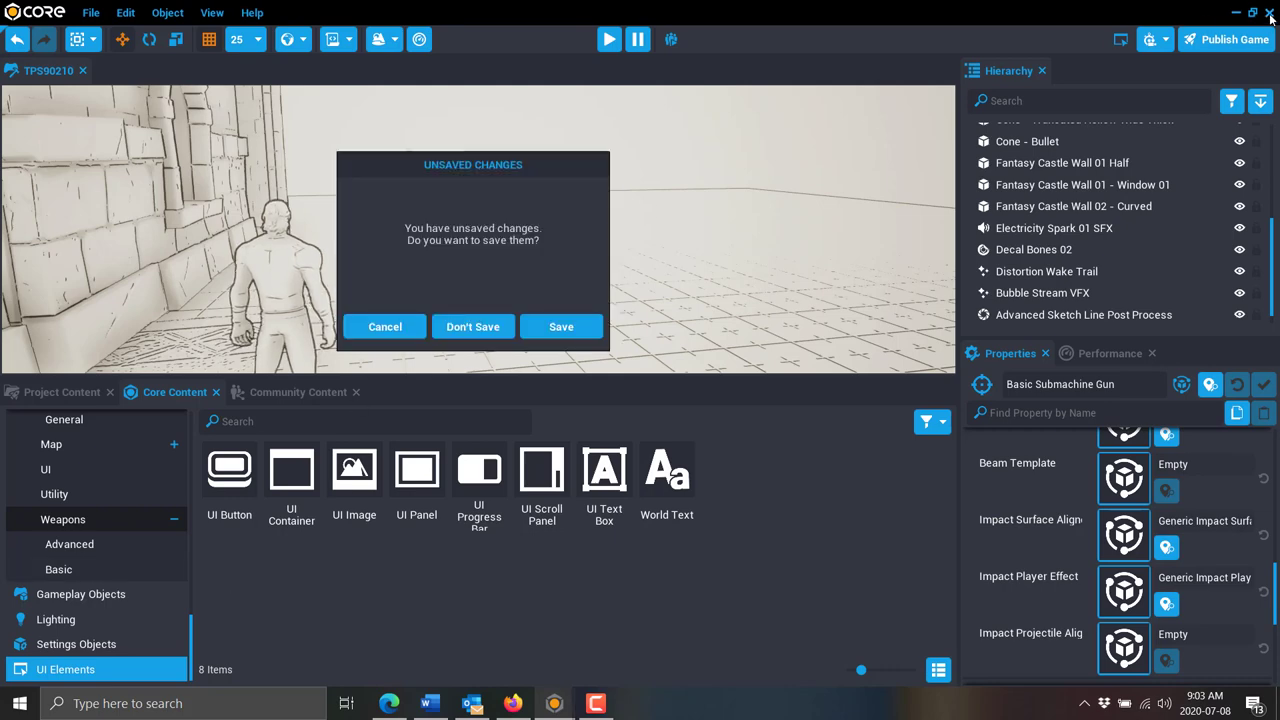
click(500, 326)
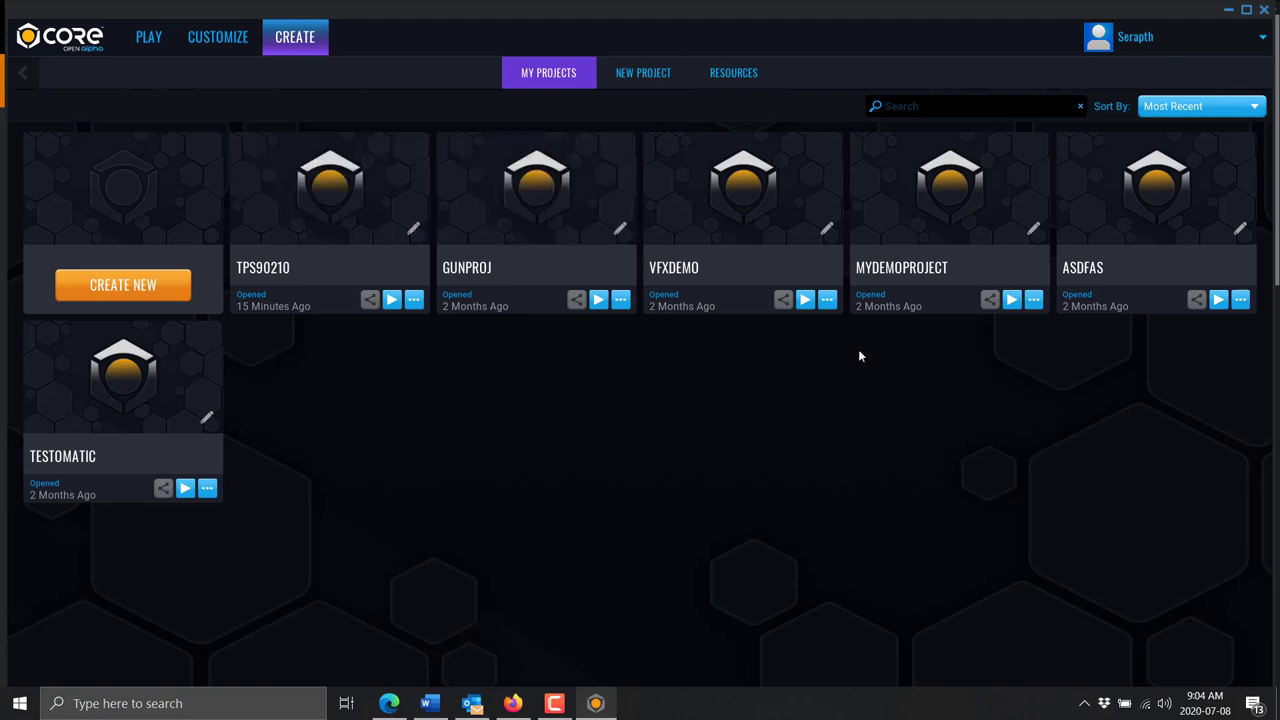
click(170, 290)
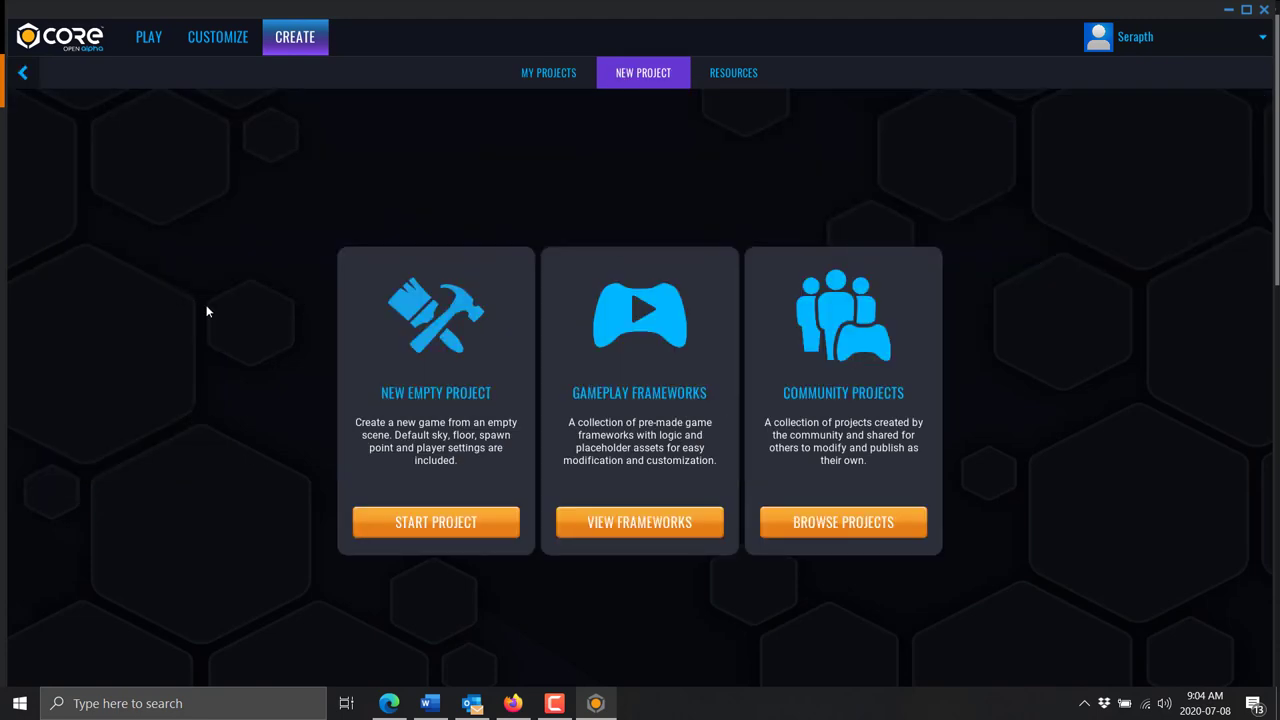
click(640, 522)
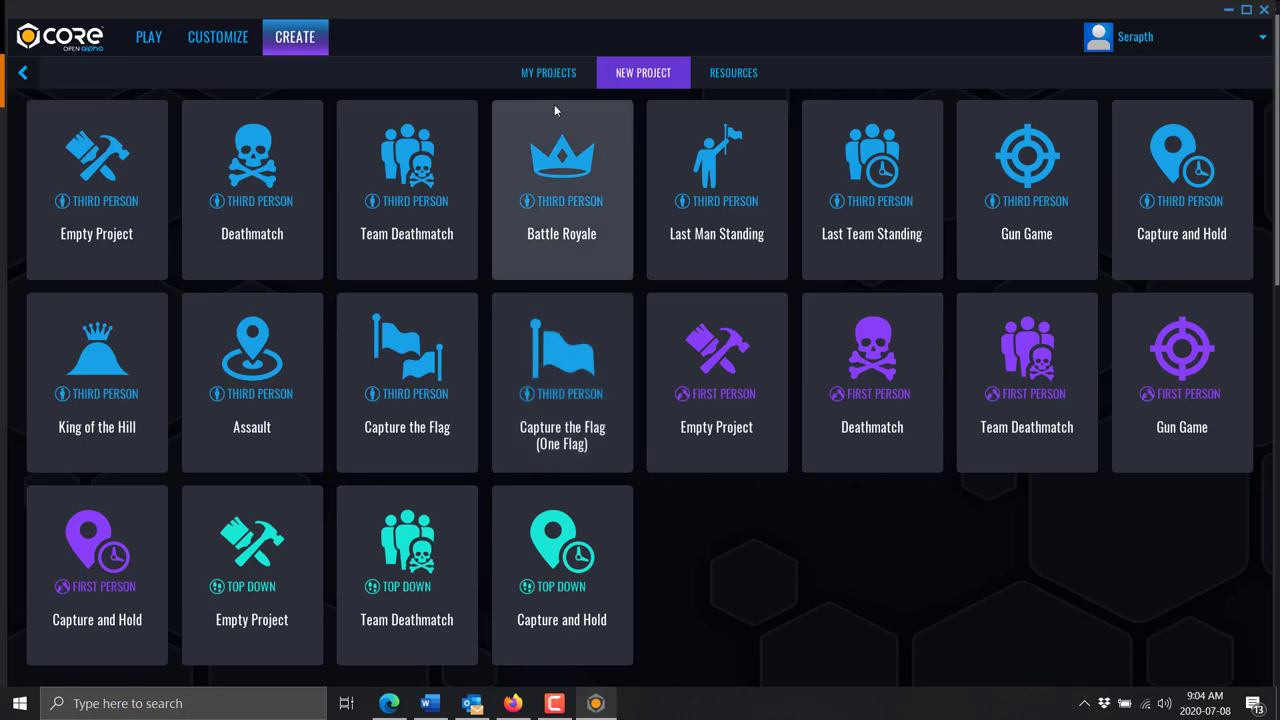
click(546, 80)
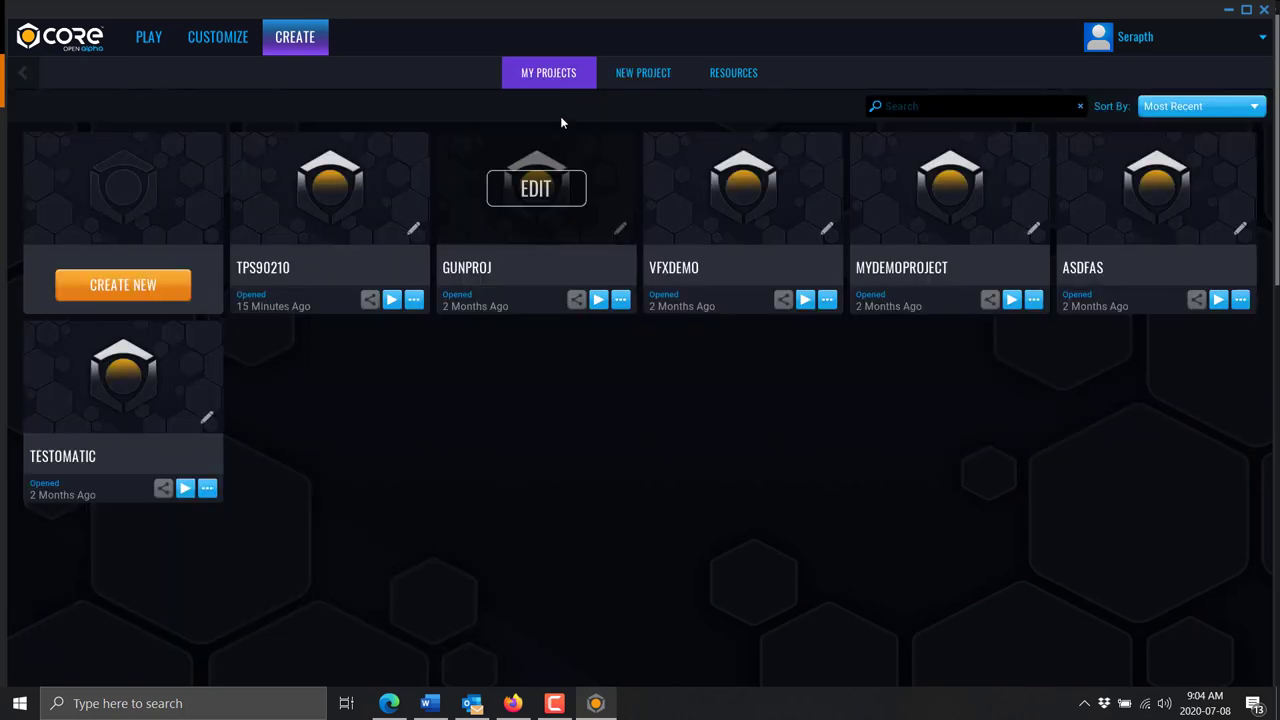
click(633, 83)
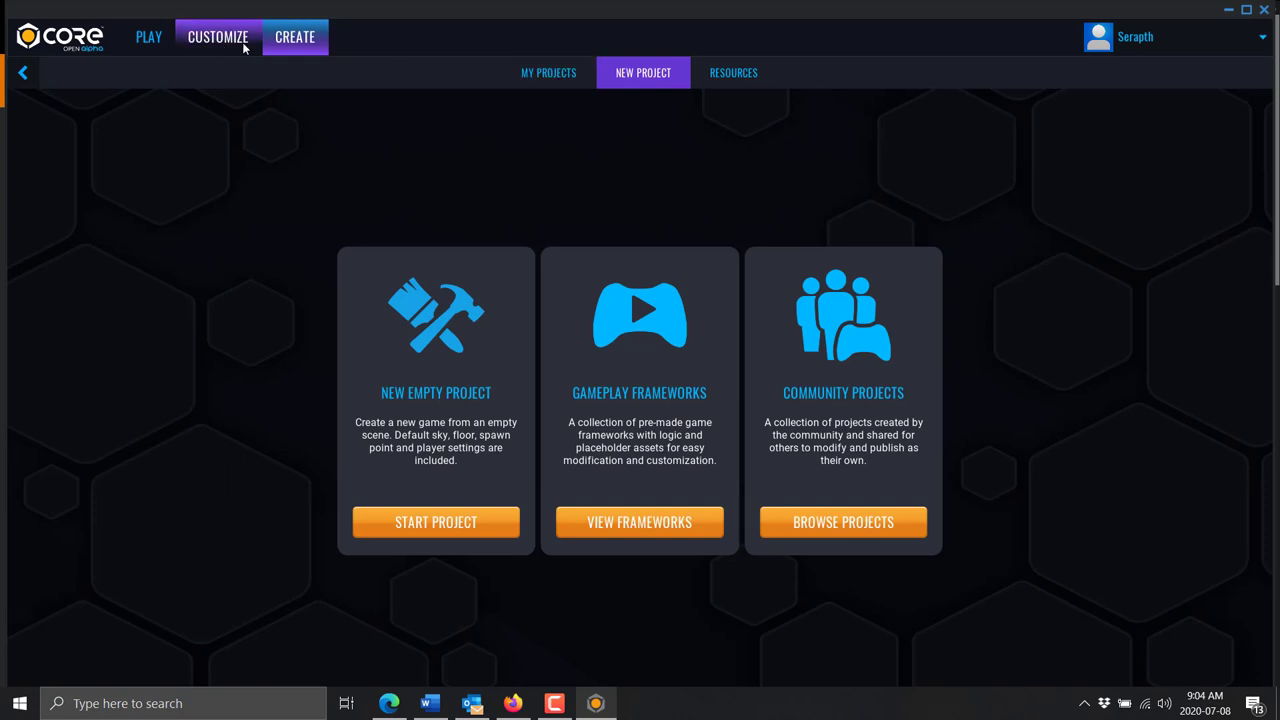
- Open the Browse Projects gallery and scroll through the newest shared games like Kickstar and Poleno
click(878, 514)
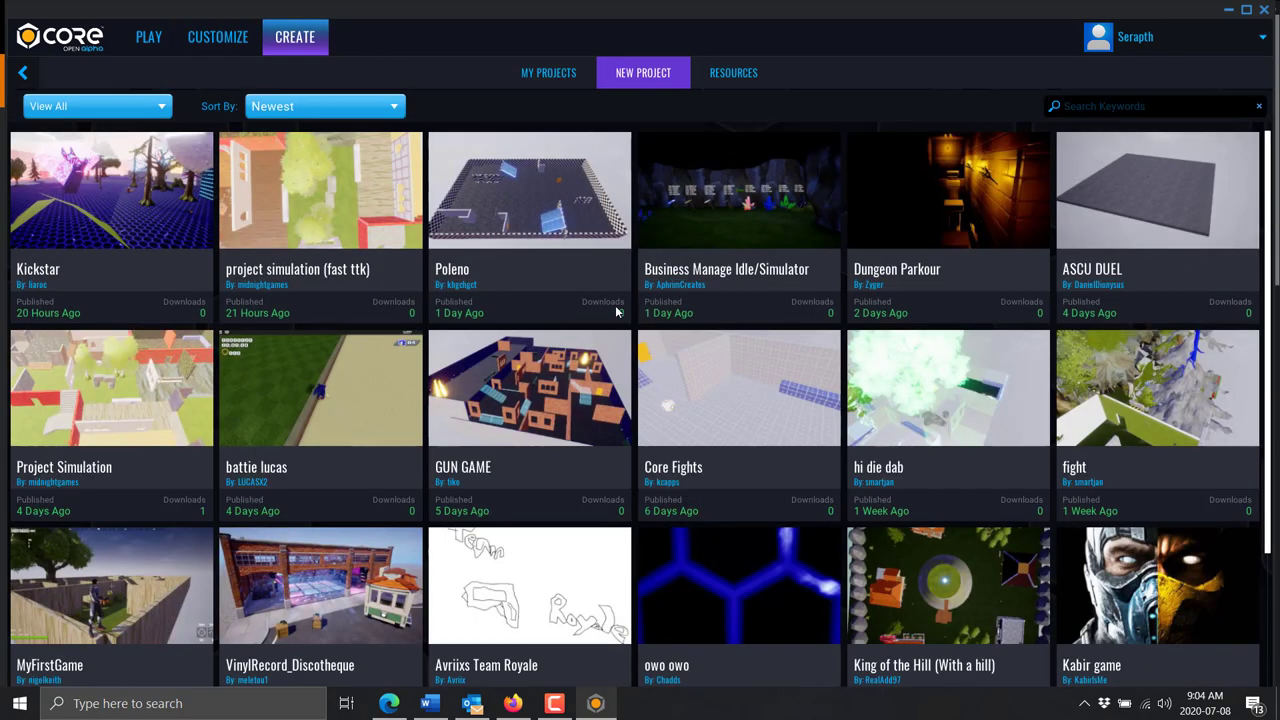
scroll(617, 312, down, 3)
scroll(617, 312, up, 2)
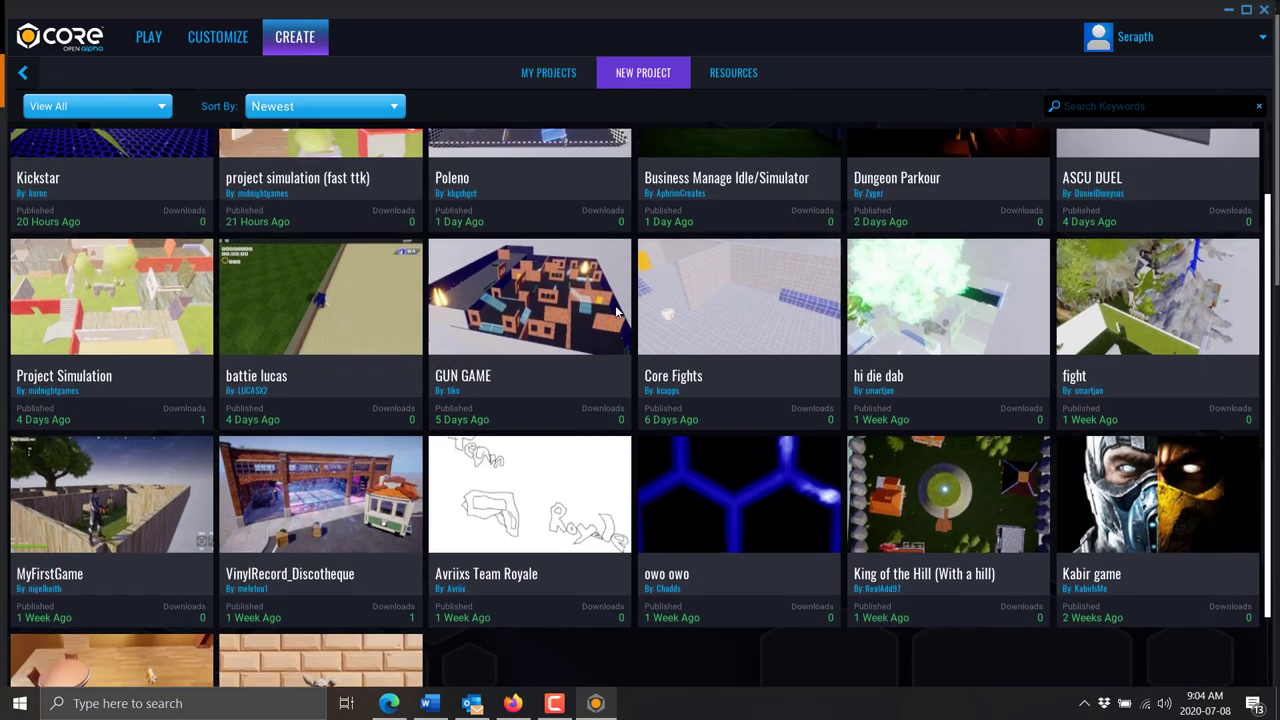
scroll(617, 312, up, 1)
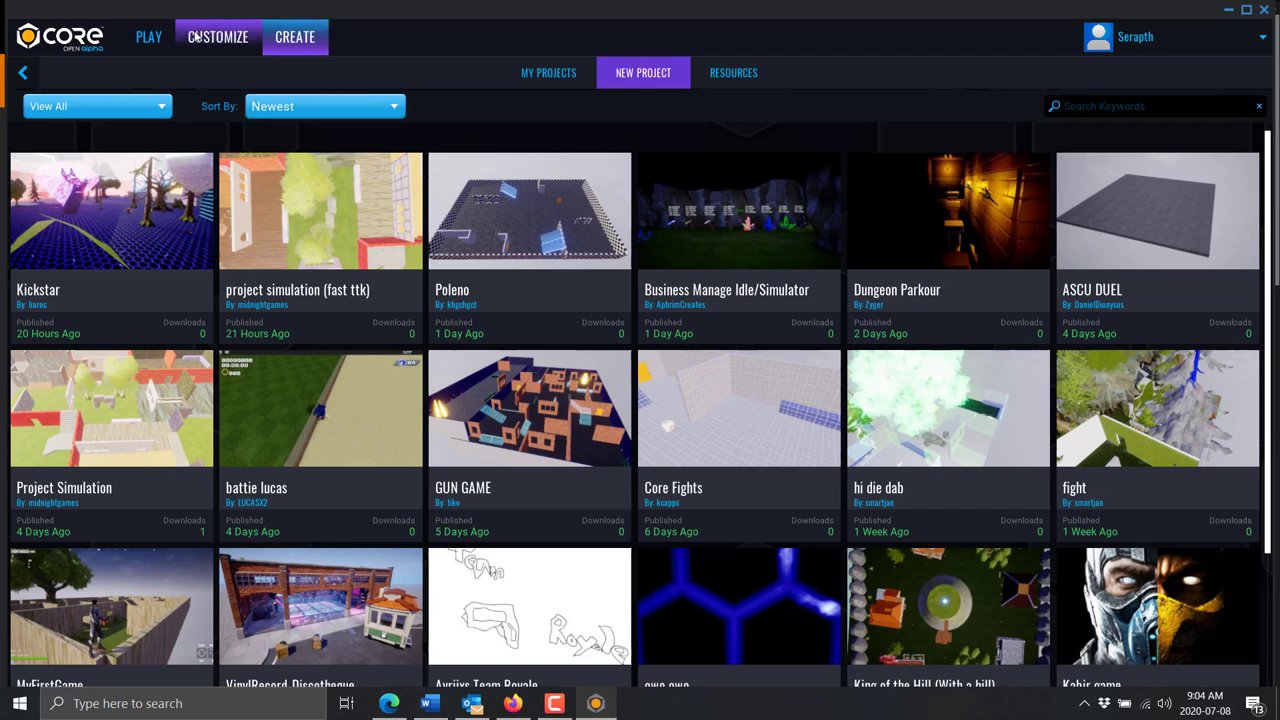
- From the PLAY catalogue's Active Games, open Farmers' Market and launch it
click(148, 37)
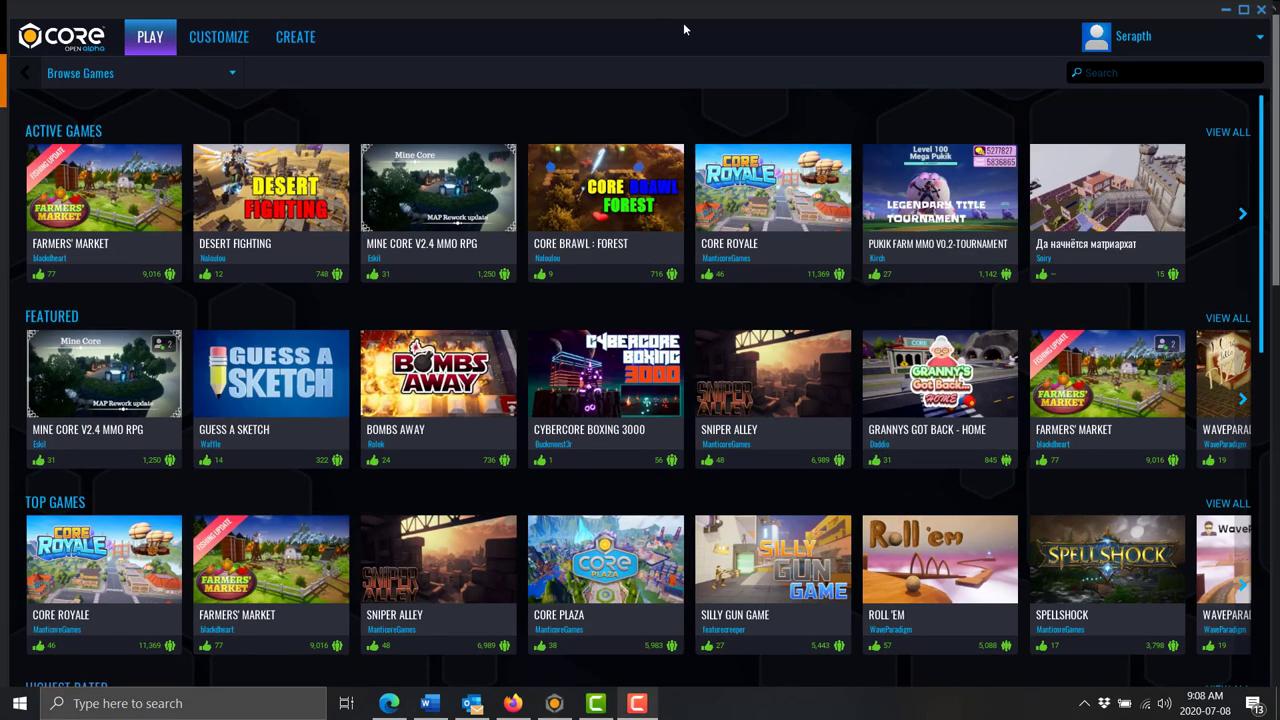
click(684, 29)
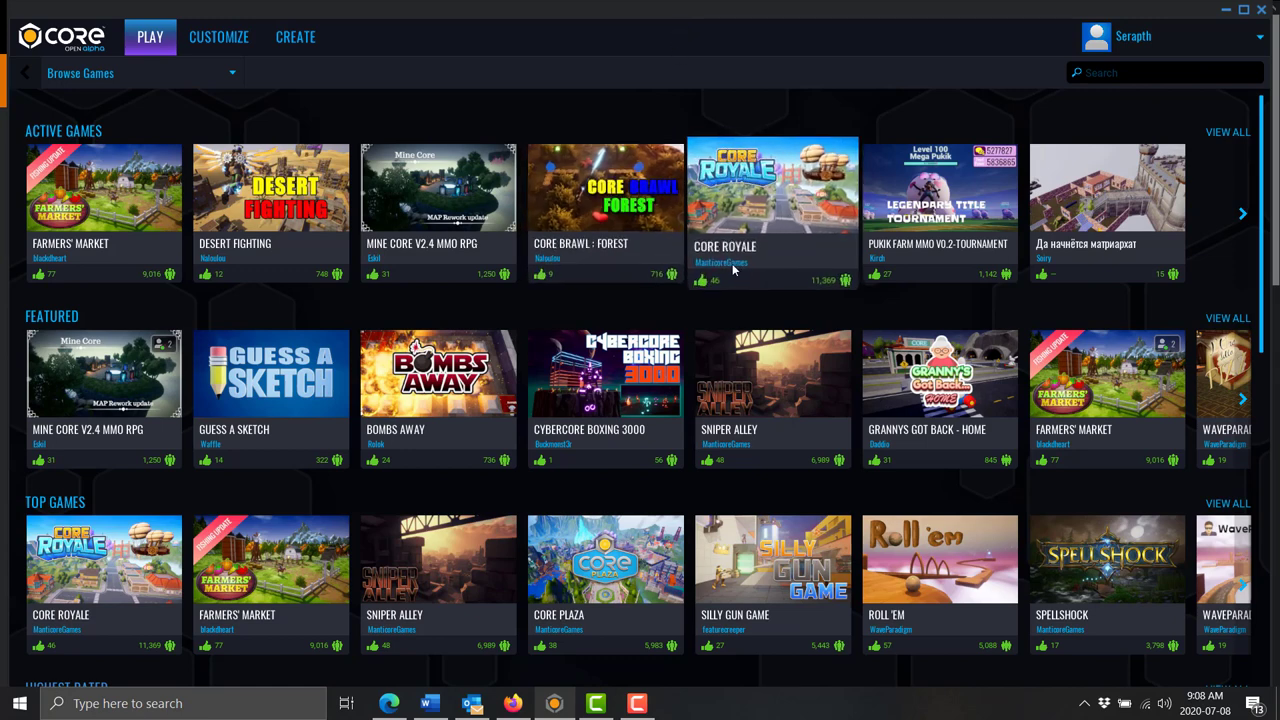
click(99, 221)
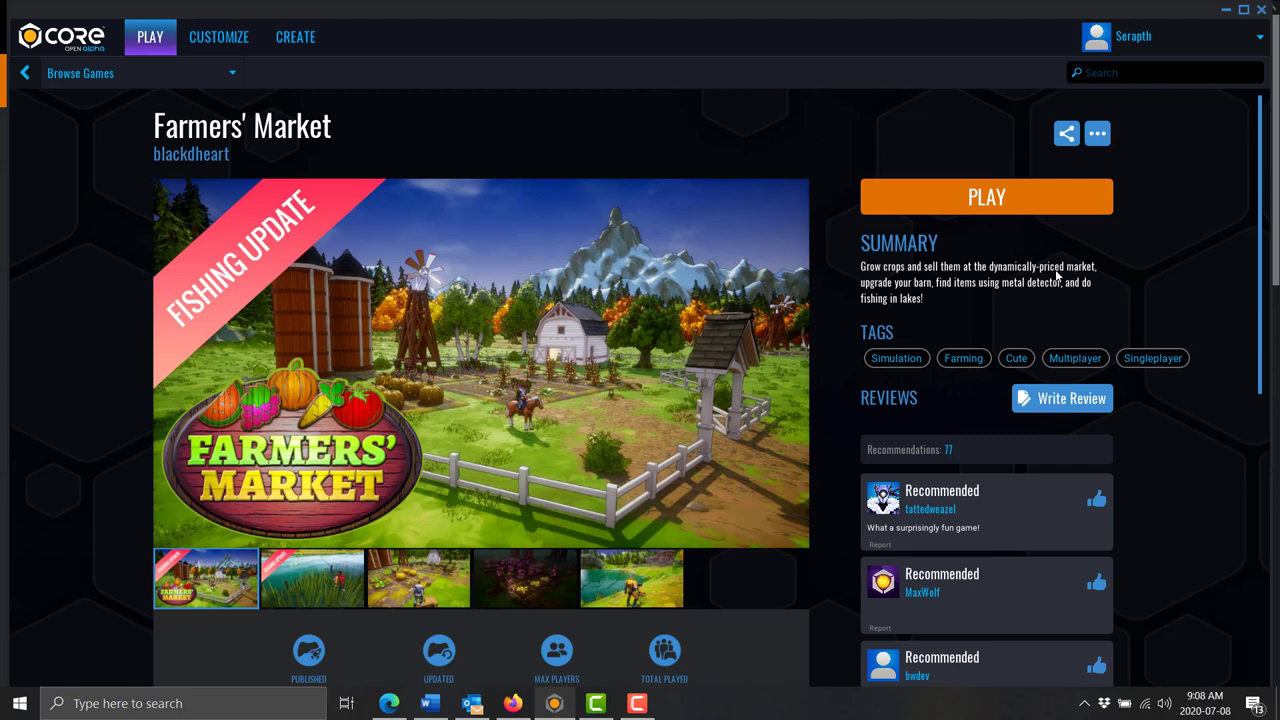
click(997, 197)
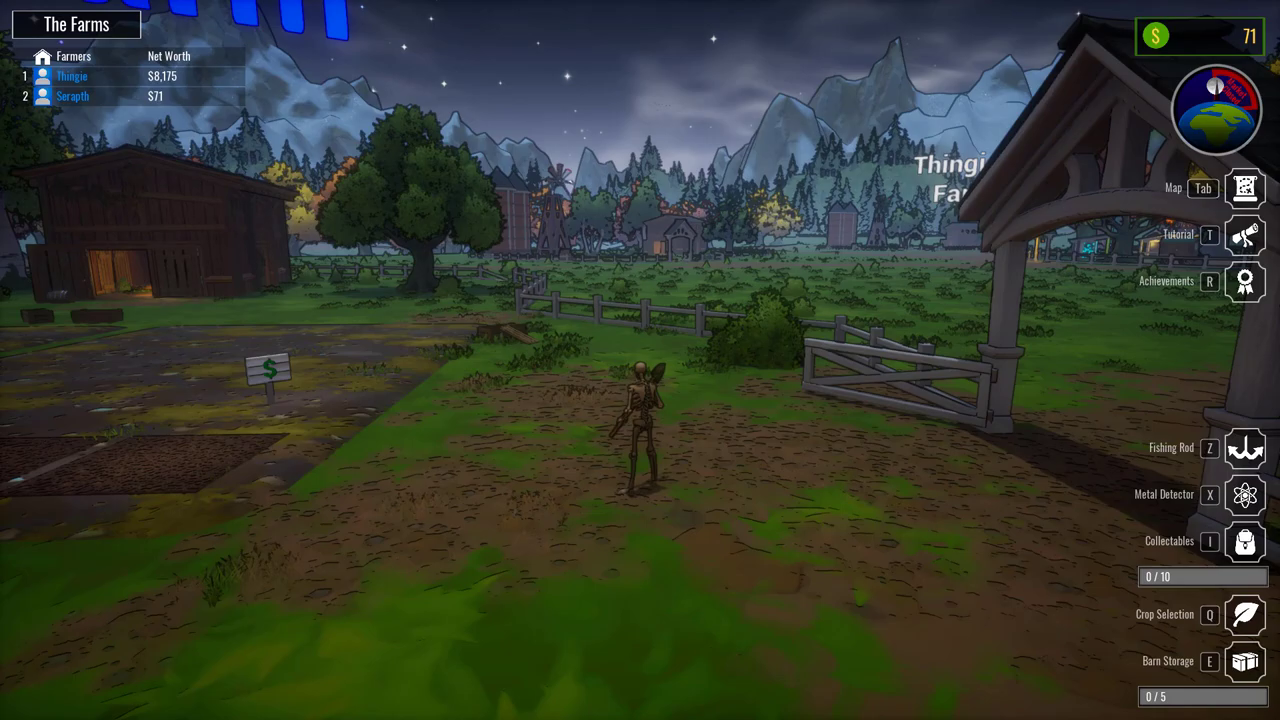
- Walk the character across the farm past the fence toward the barn
key(w)
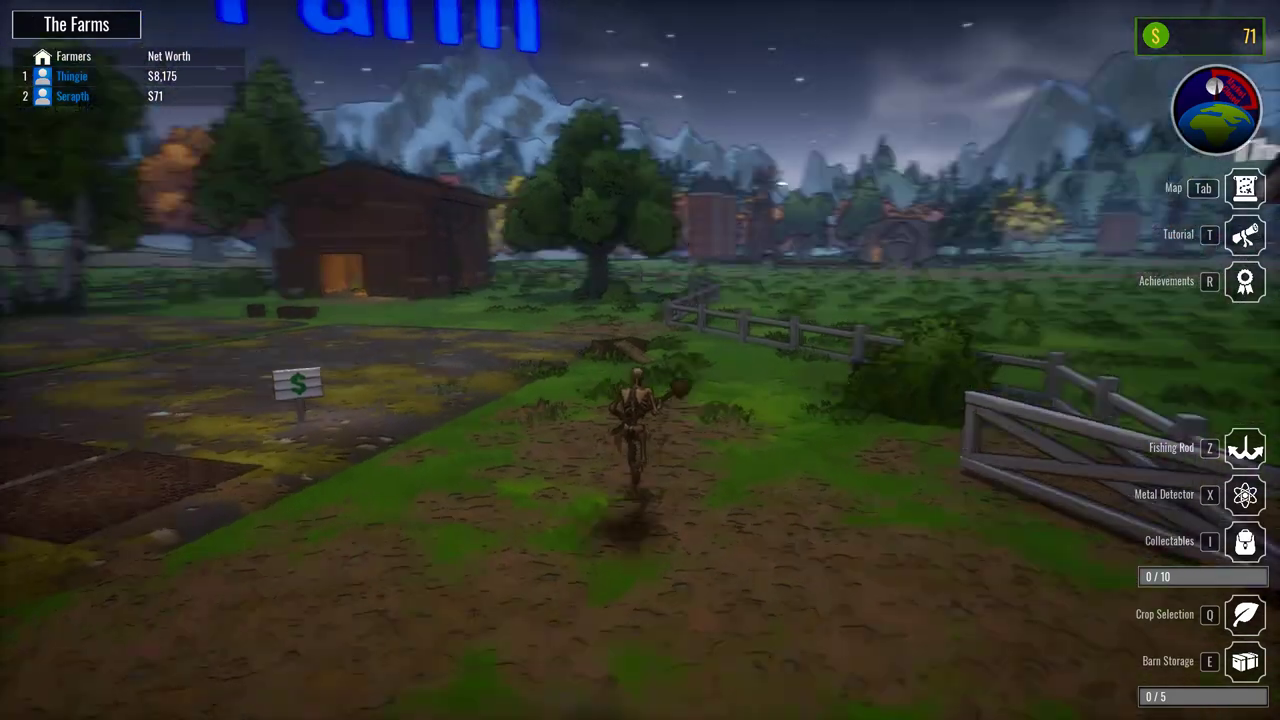
key(w)
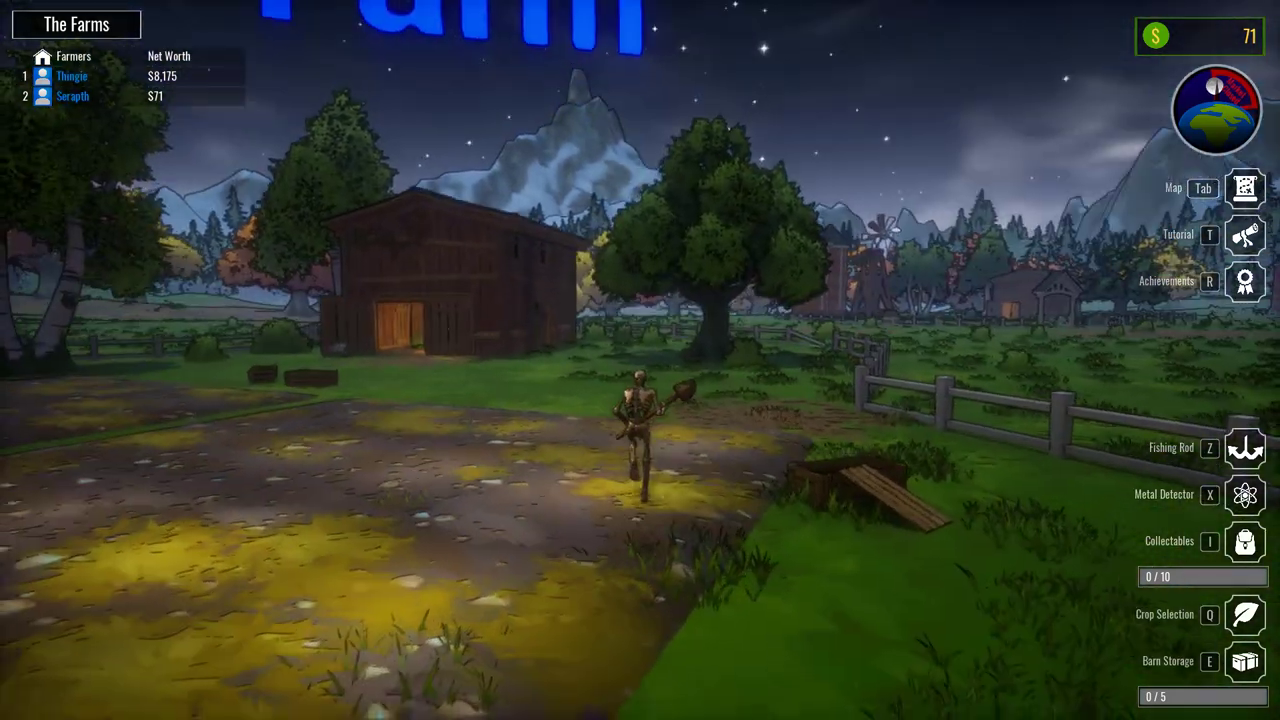
key(w)
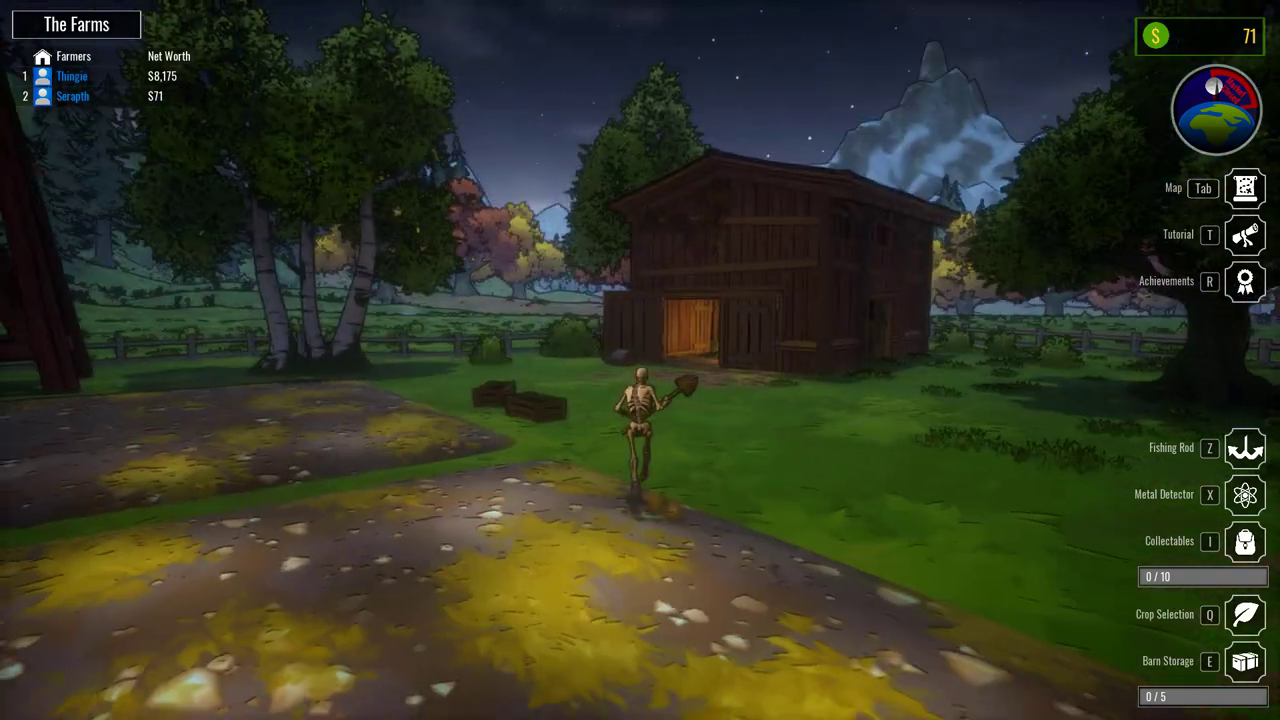
key(w)
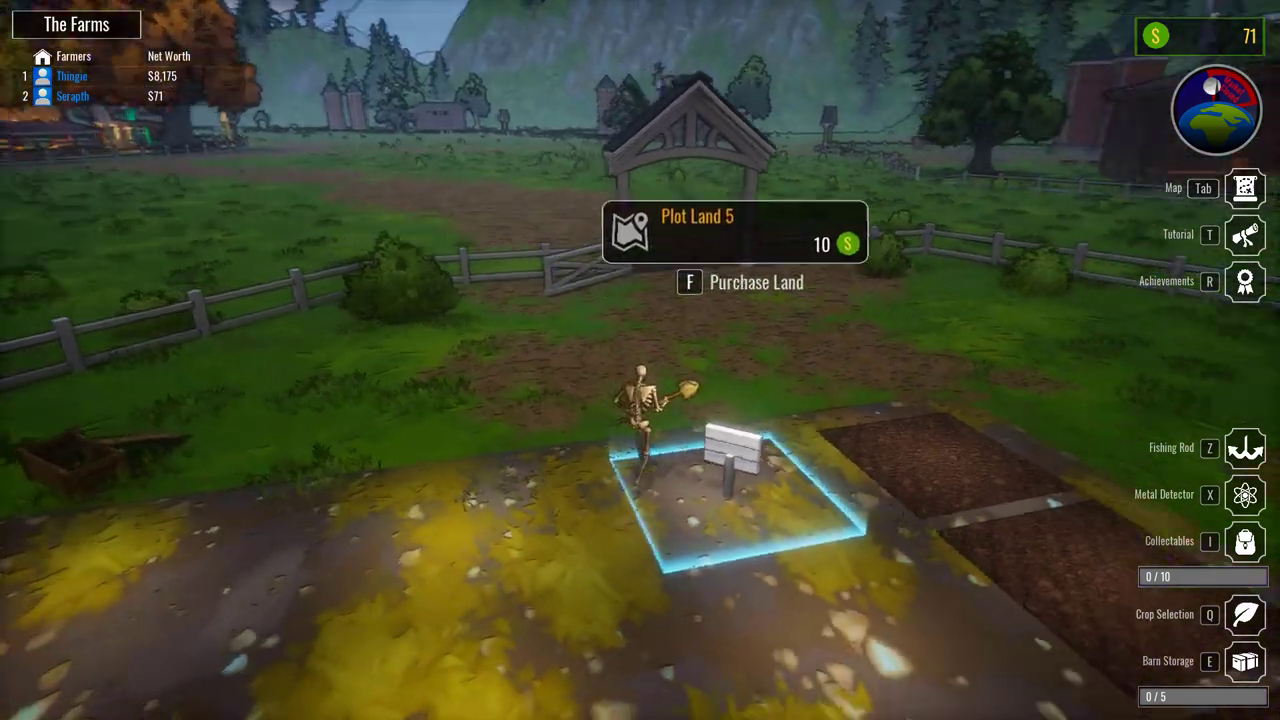
- Buy Plot Land 5 and Plot Land 6
key(f)
key(w)
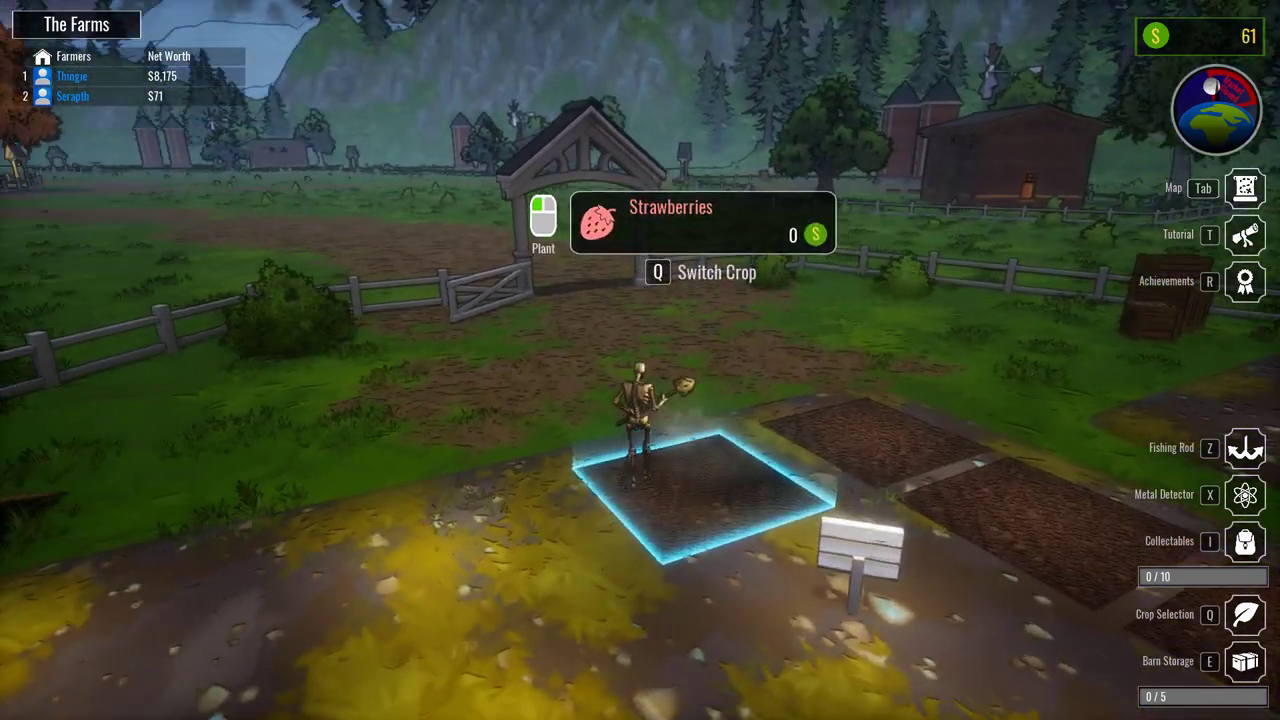
key(w)
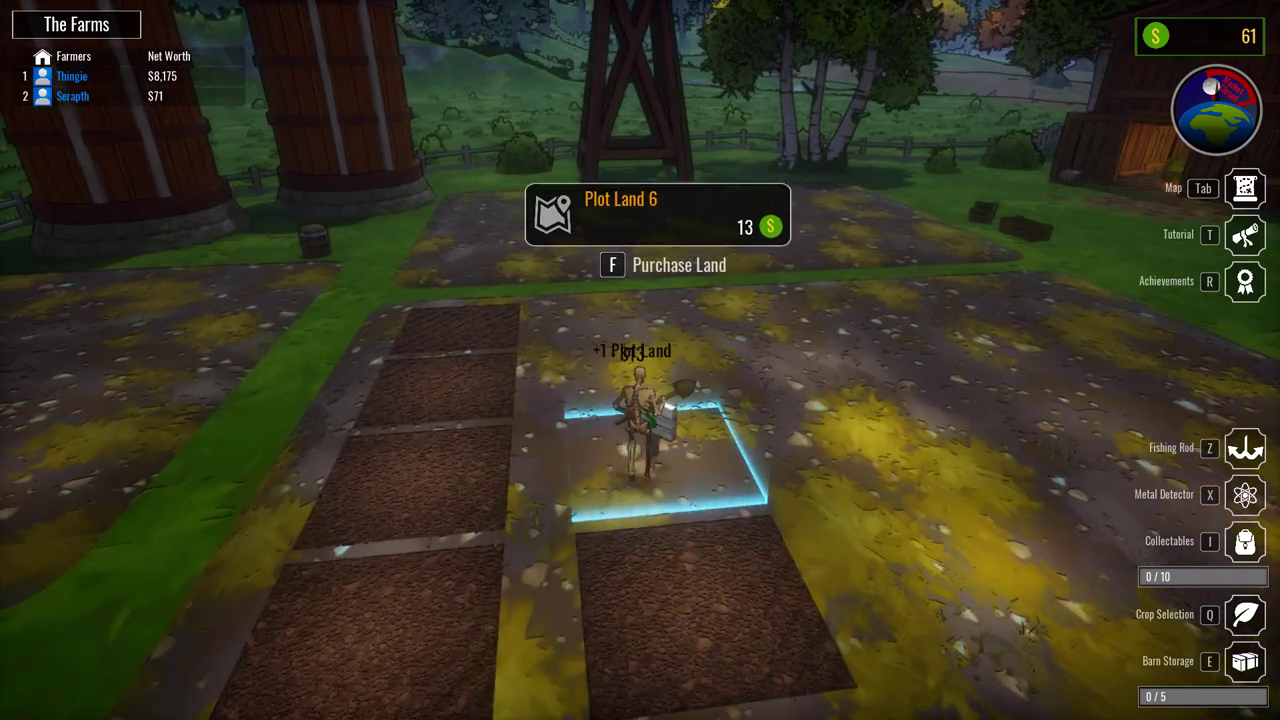
key(f)
key(w)
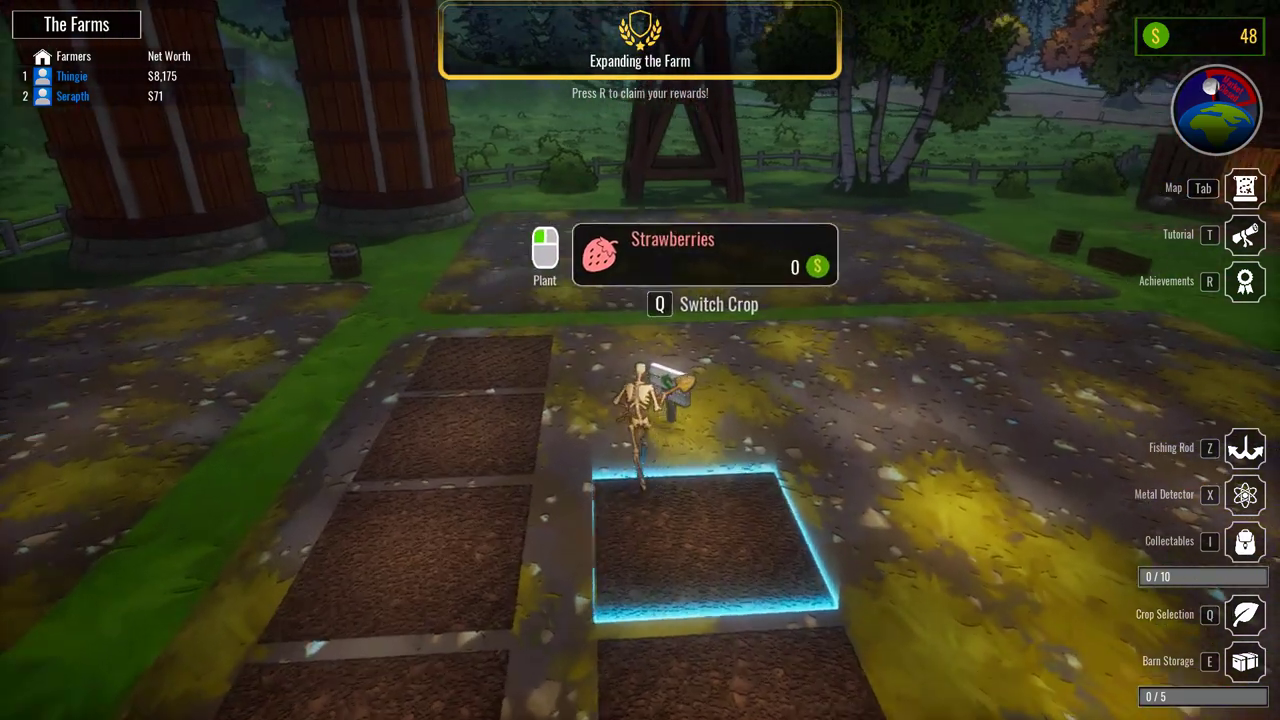
- Buy Plot Land 7 and plant strawberries in it
key(q)
click(440, 255)
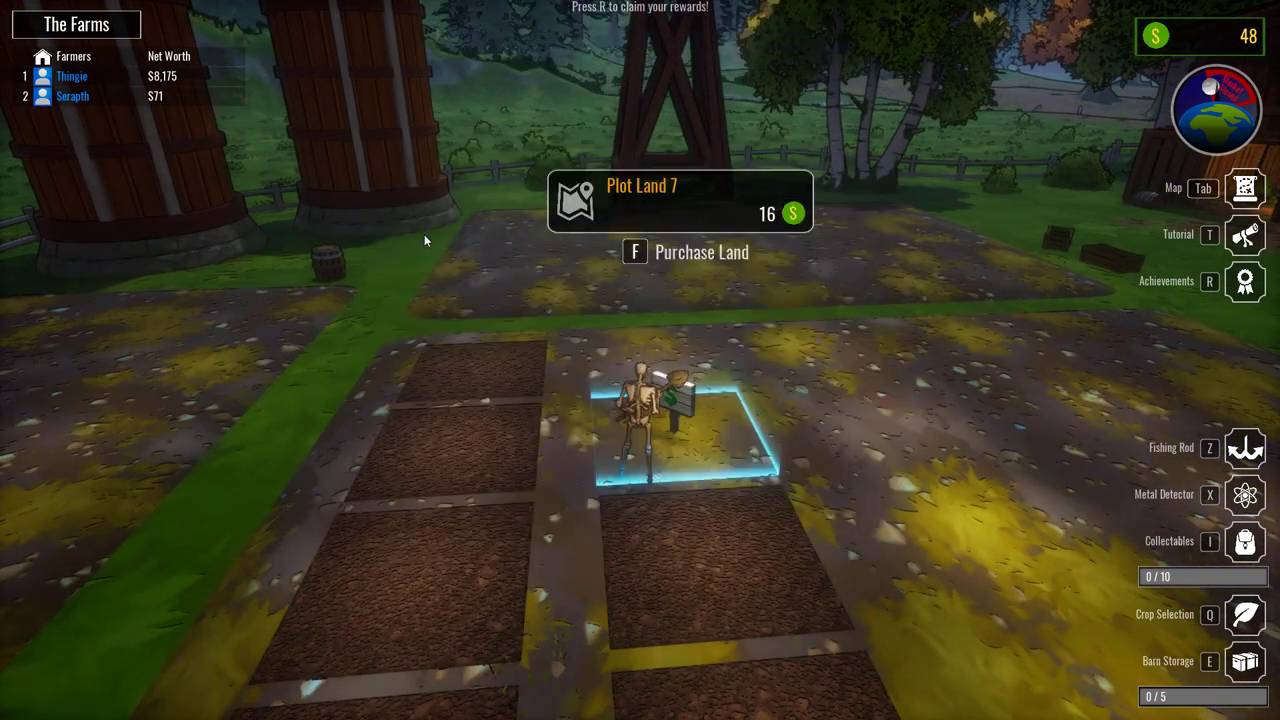
key(f)
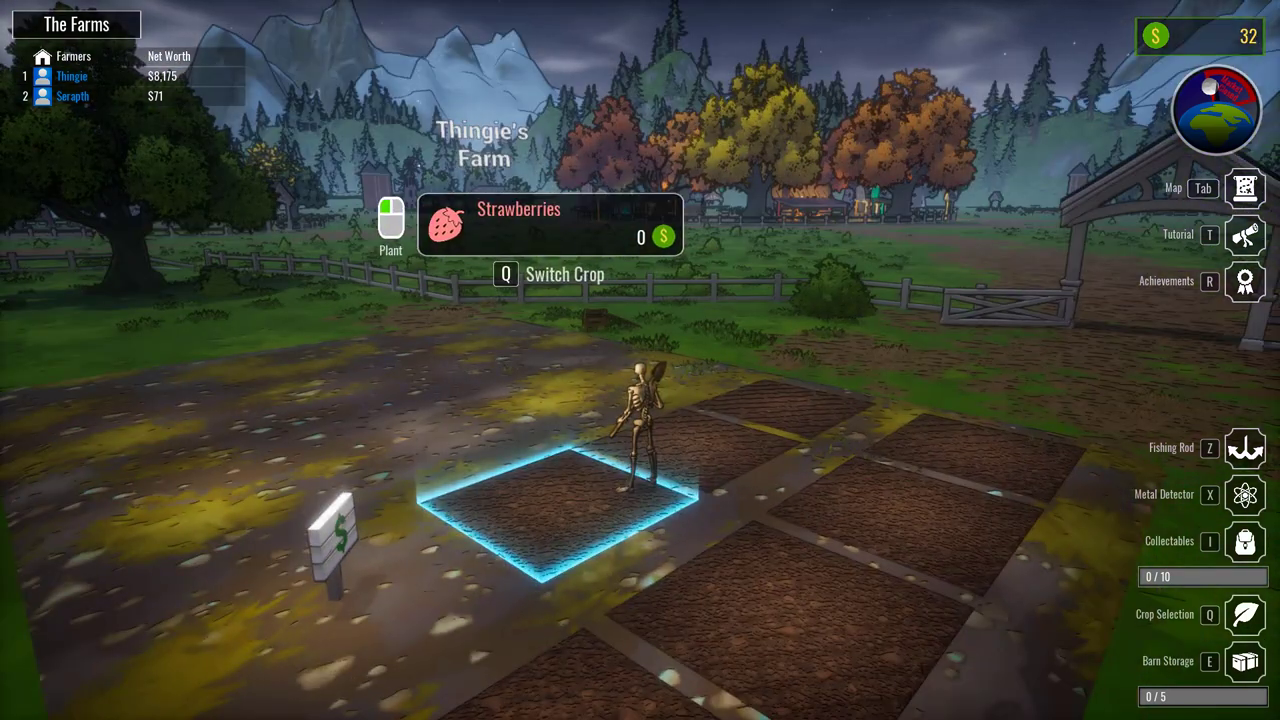
click(640, 360)
key(w)
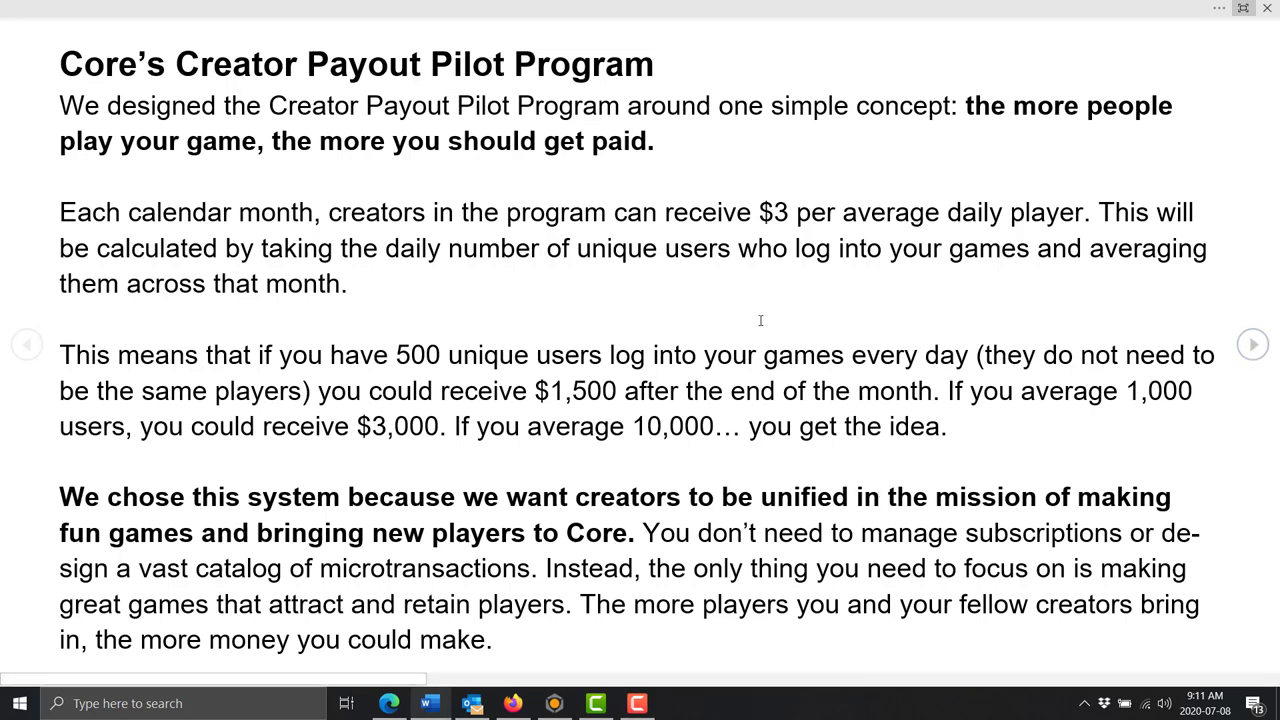
- Scroll the Creator Payout document in Read Mode to its End of document page
scroll(760, 320, down, 3)
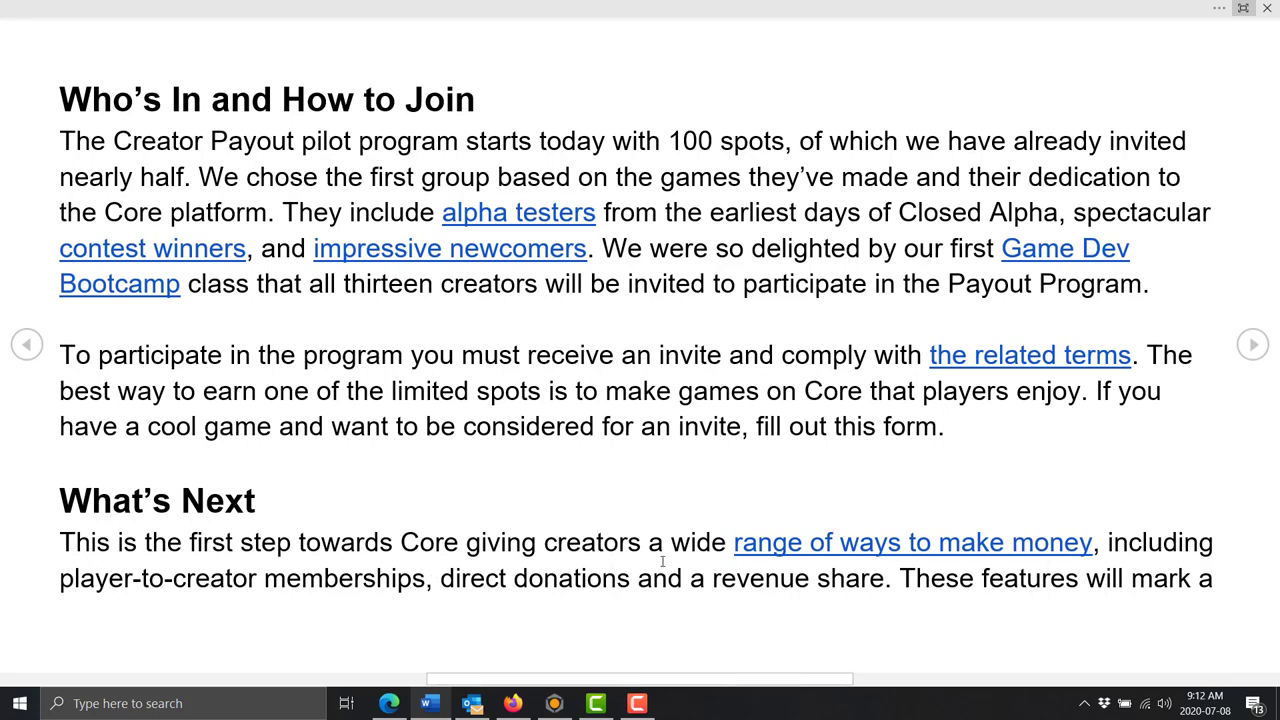
scroll(662, 561, down, 2)
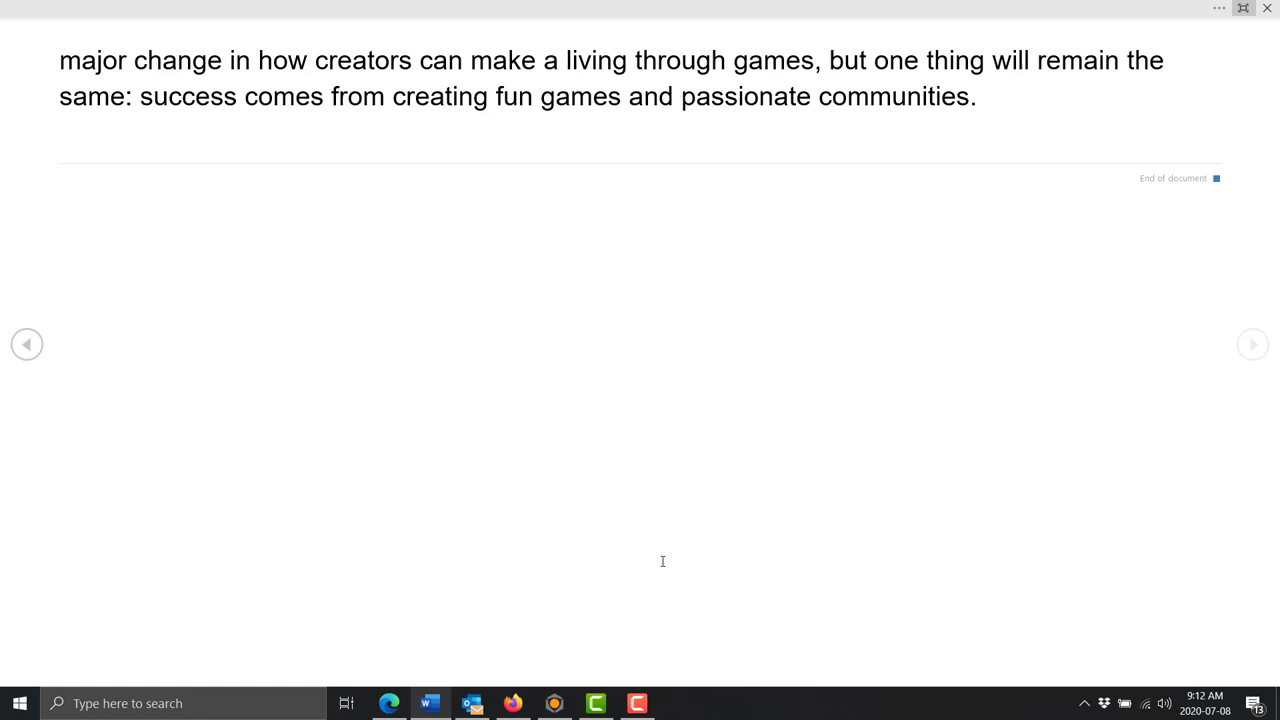
- Switch back to the Core window and bring up the window switcher
click(556, 695)
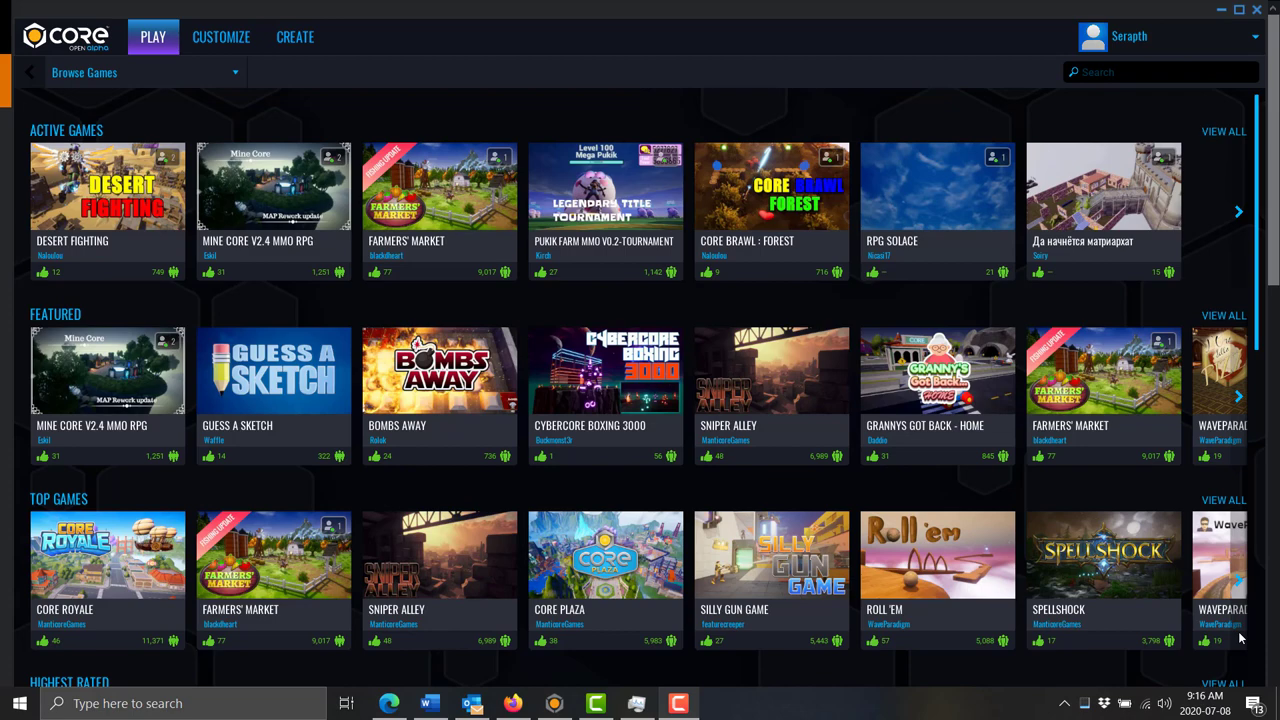
key(alt+Tab)
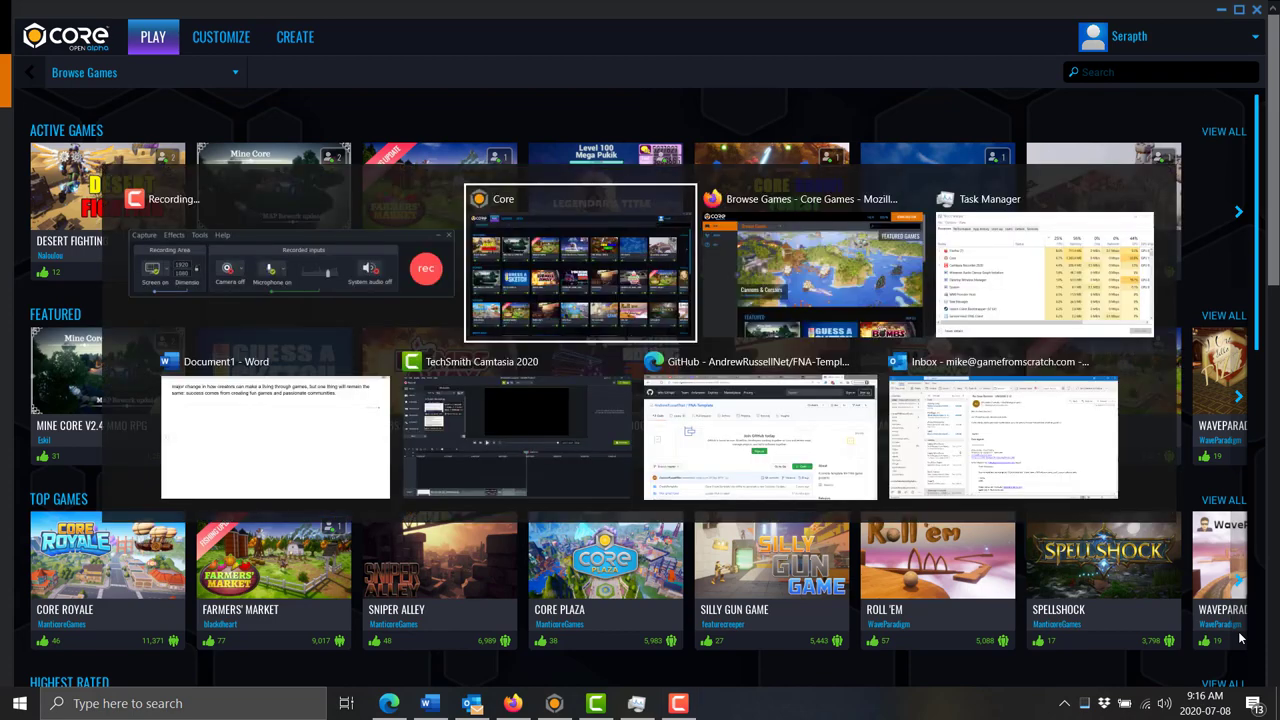
- Switch to the browser on coregames.com's Browse Games page and watch the Featured Games carousel
key(alt+Tab)
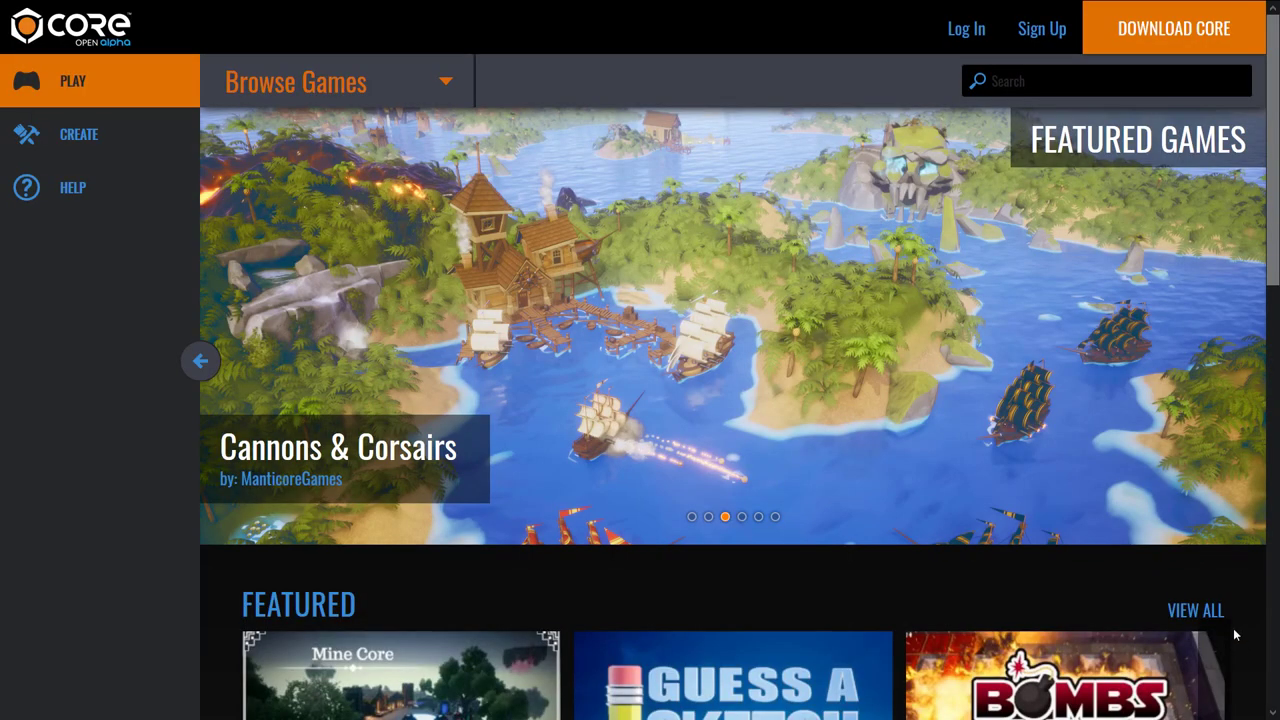
mouse_move(764, 5)
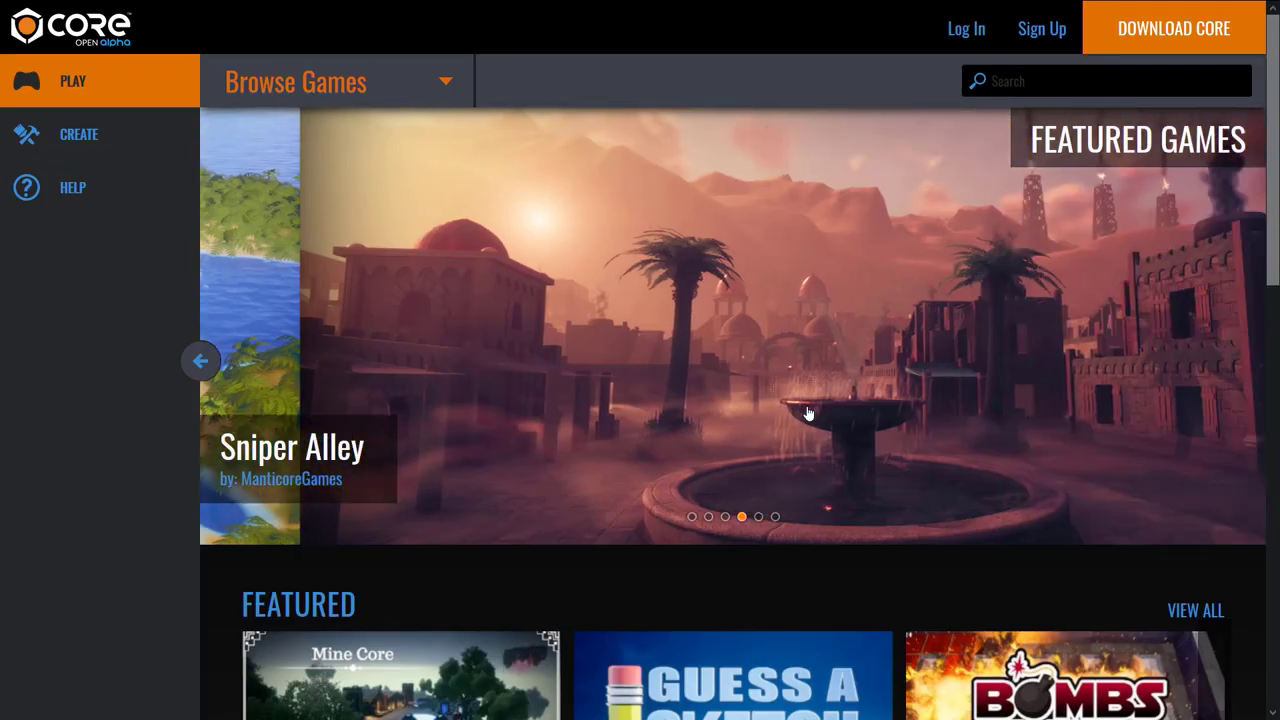